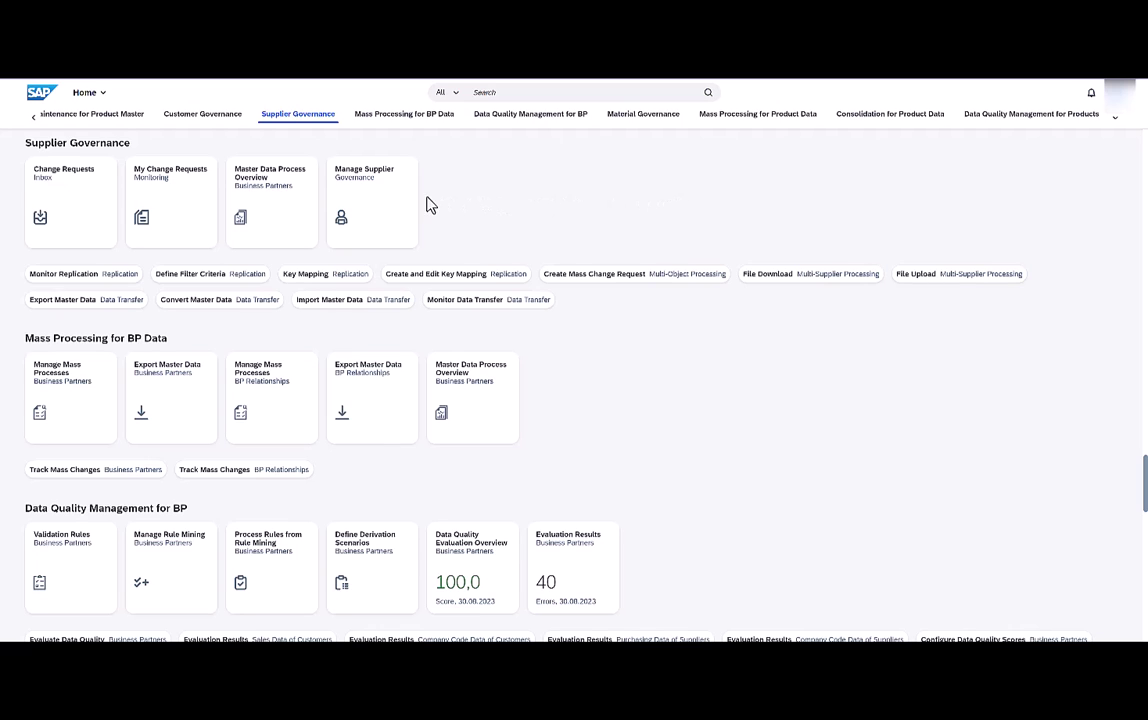
Search for suppliers with the city Basel.
click(365, 207)
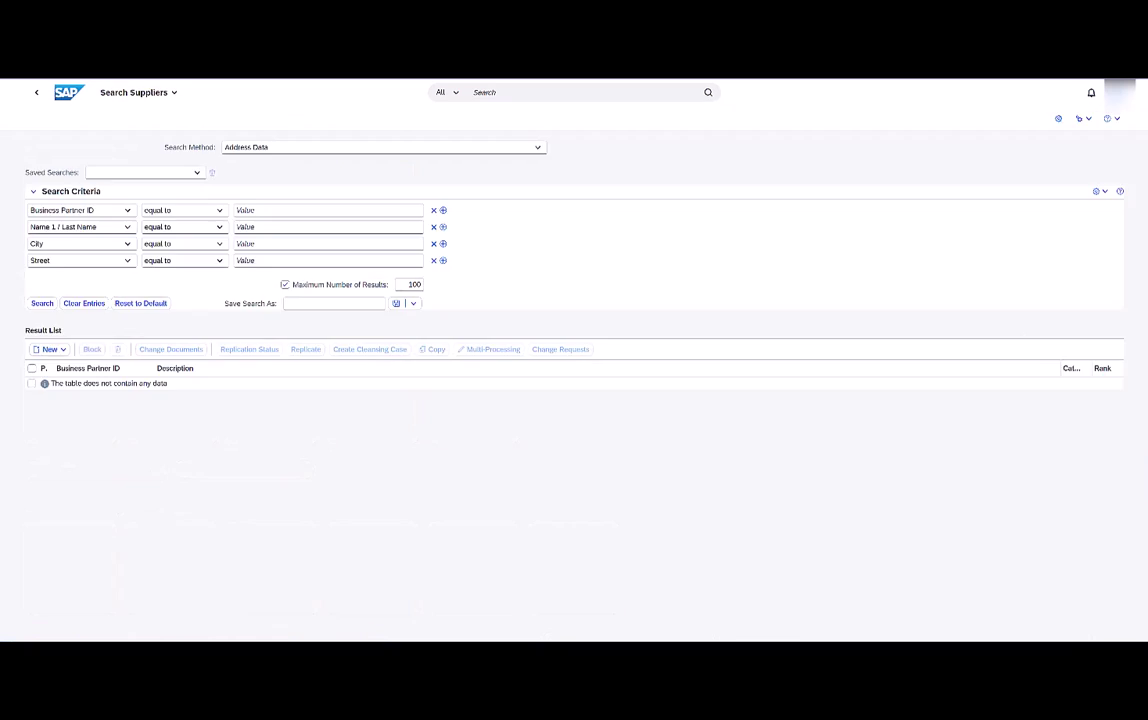
click(334, 244)
text(Basel)
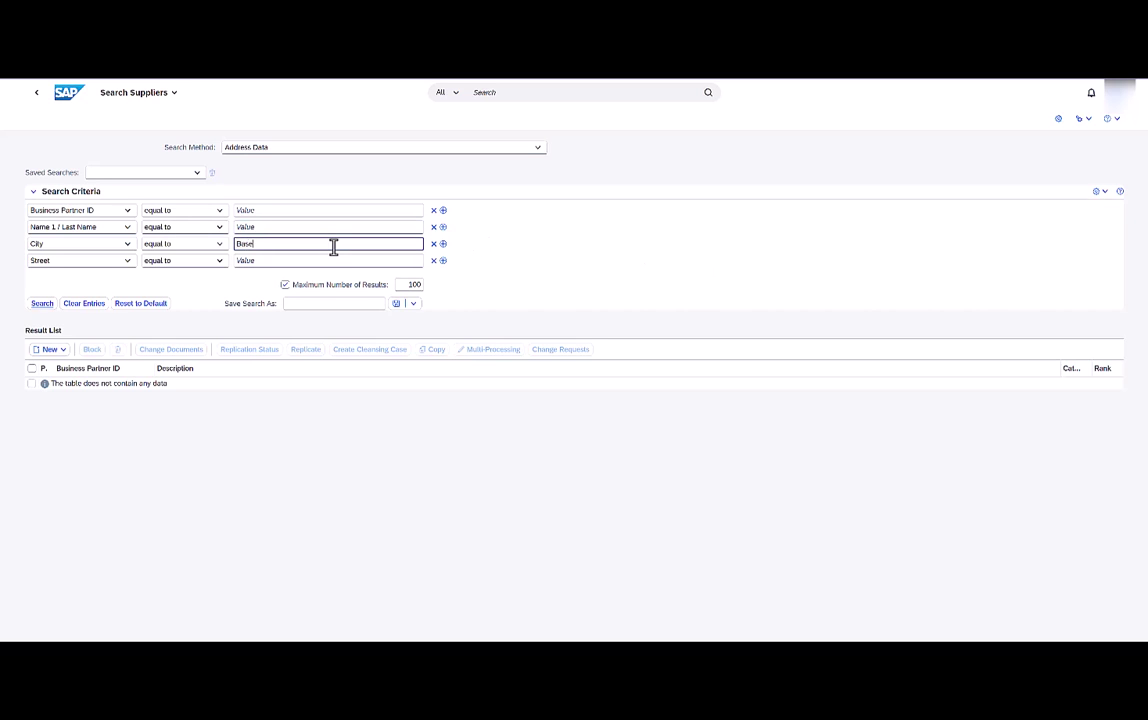
key(Return)
Open Swiss Tech and start a Process Supplier change request for it.
click(213, 384)
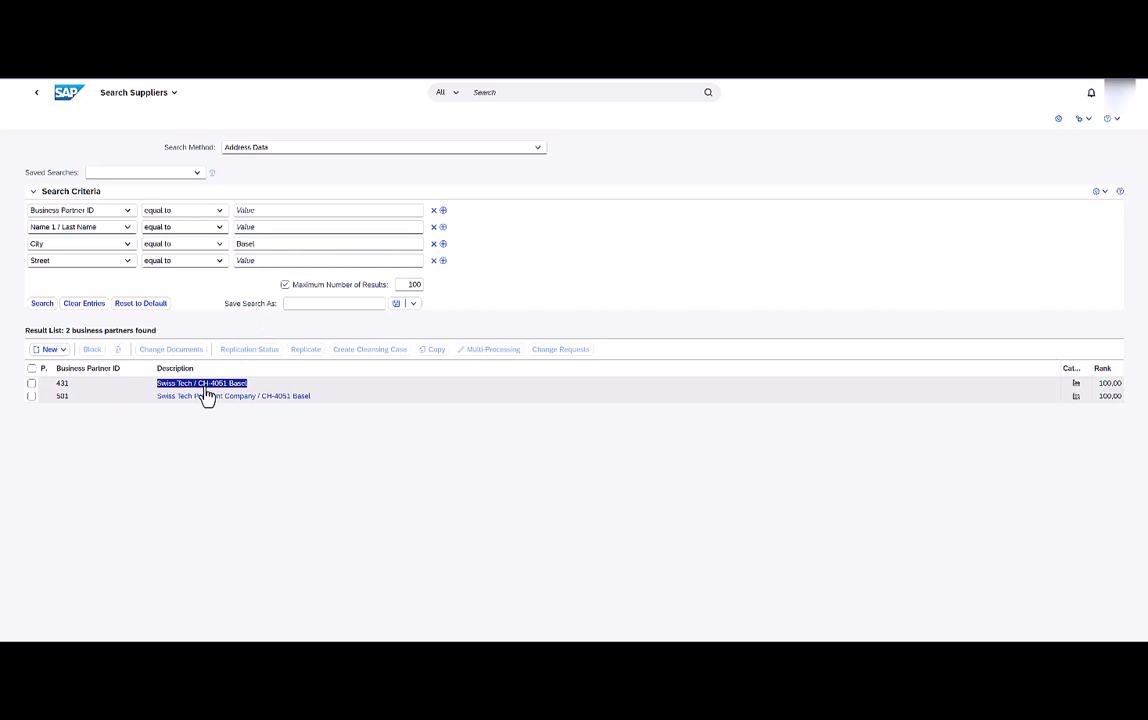
click(139, 152)
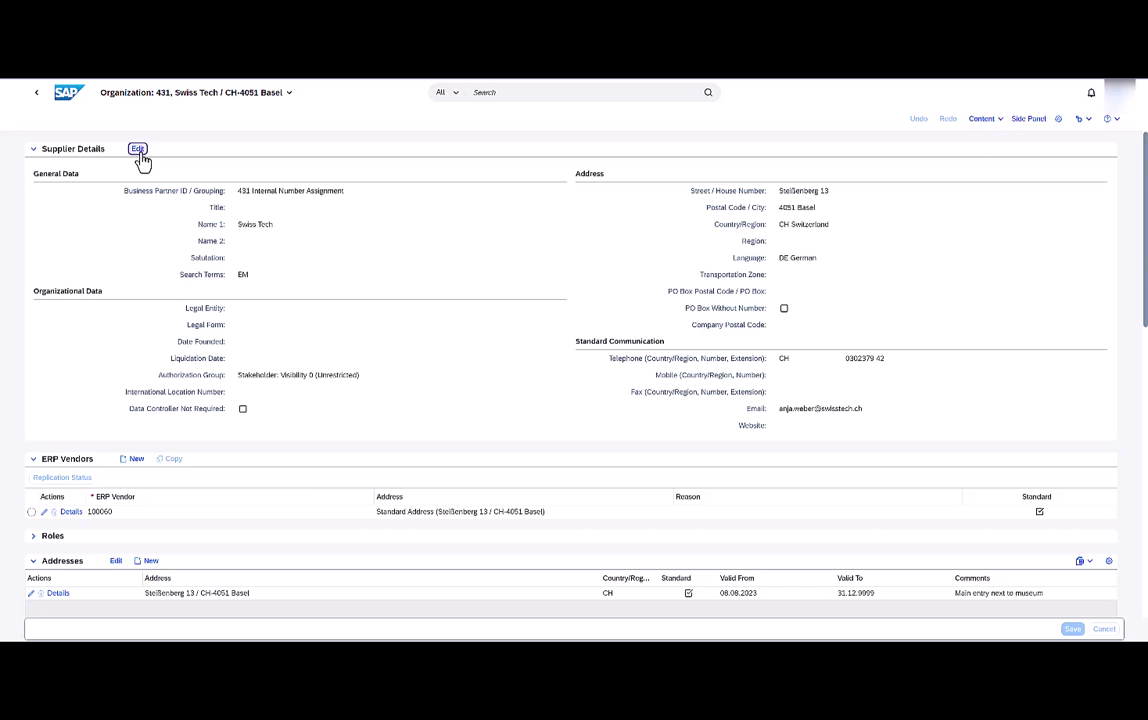
click(502, 388)
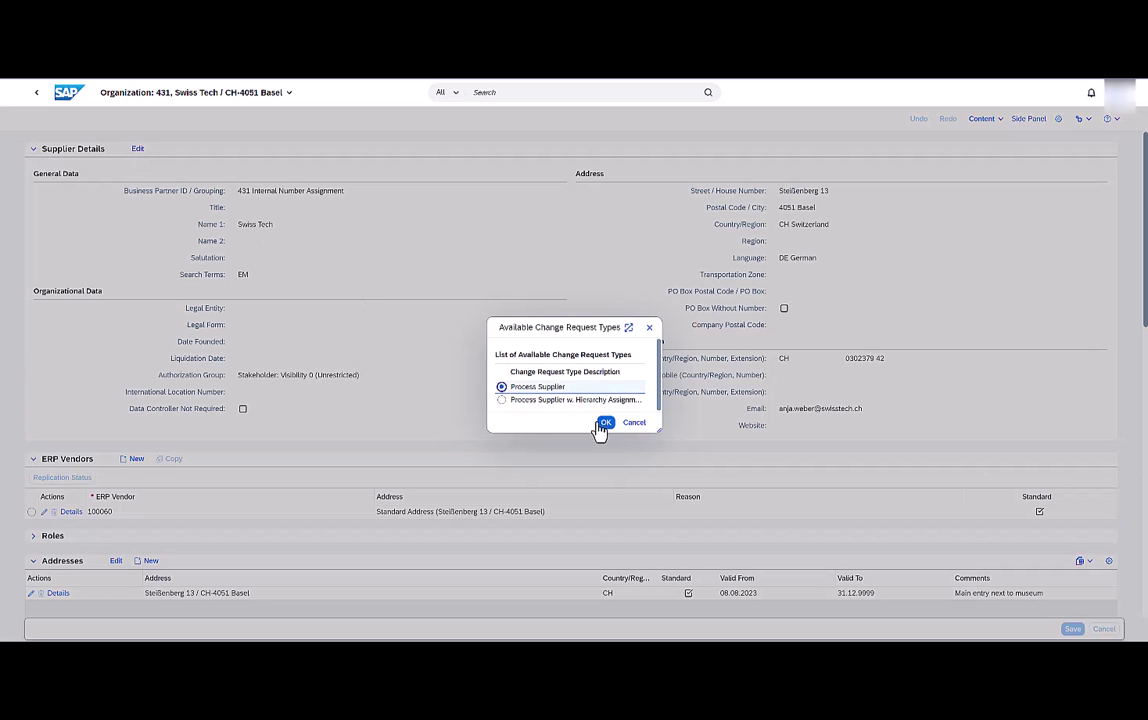
click(605, 422)
Enter 'Enrich Swiss Tech' as change request 1542's description and review the supplier page.
text(Enrich Swiss Tech)
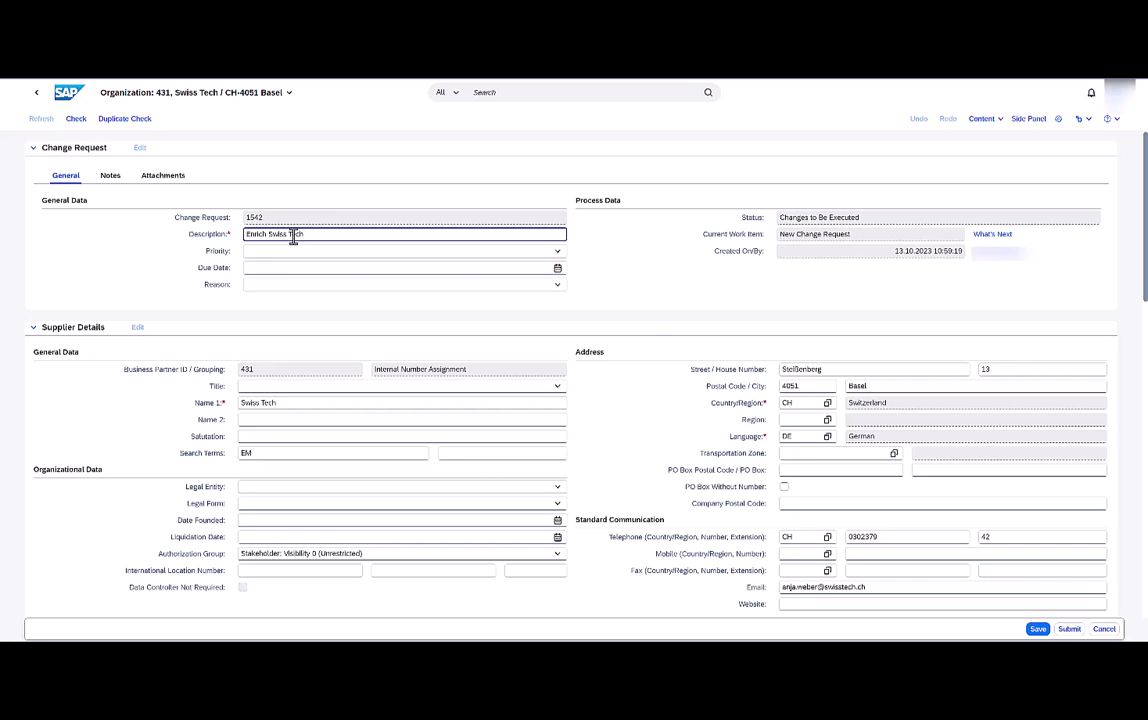
key(Return)
scroll(651, 318, down, 3)
scroll(647, 318, down, 4)
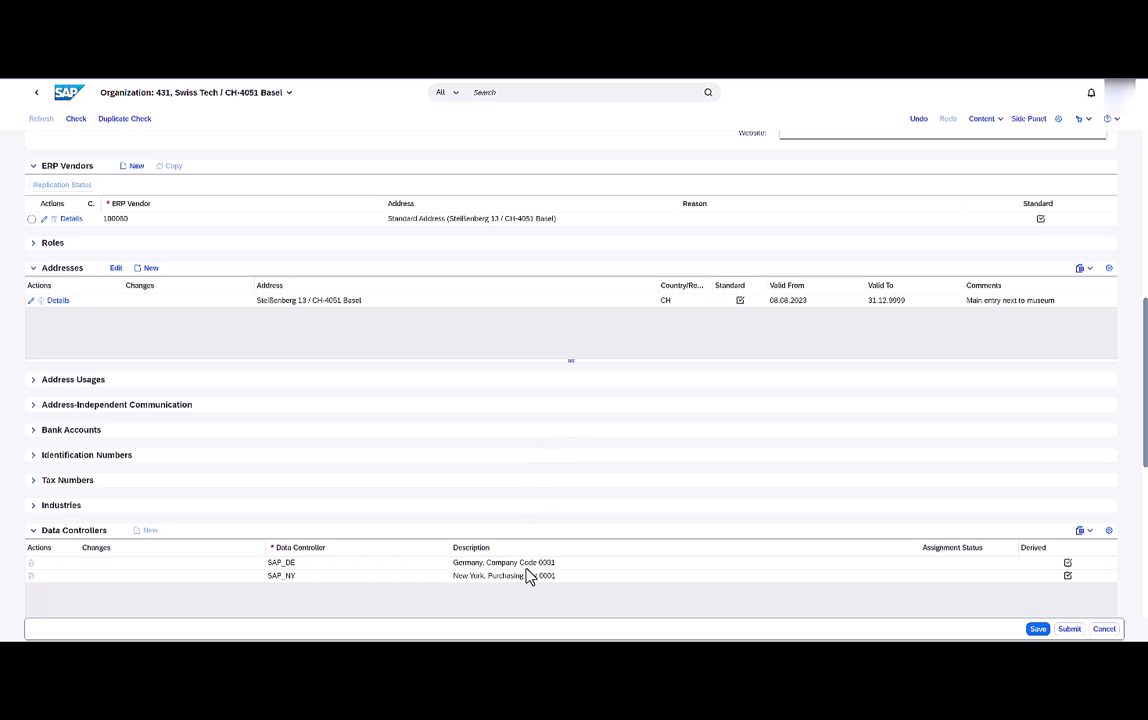
scroll(530, 557, up, 6)
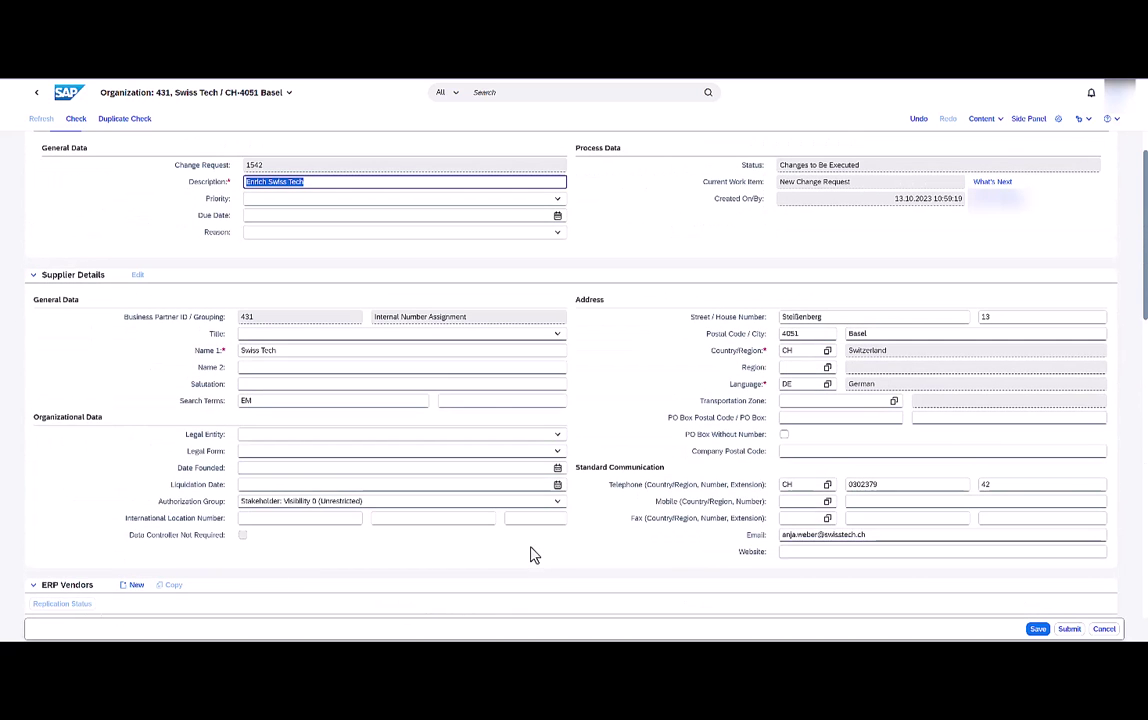
scroll(533, 557, down, 3)
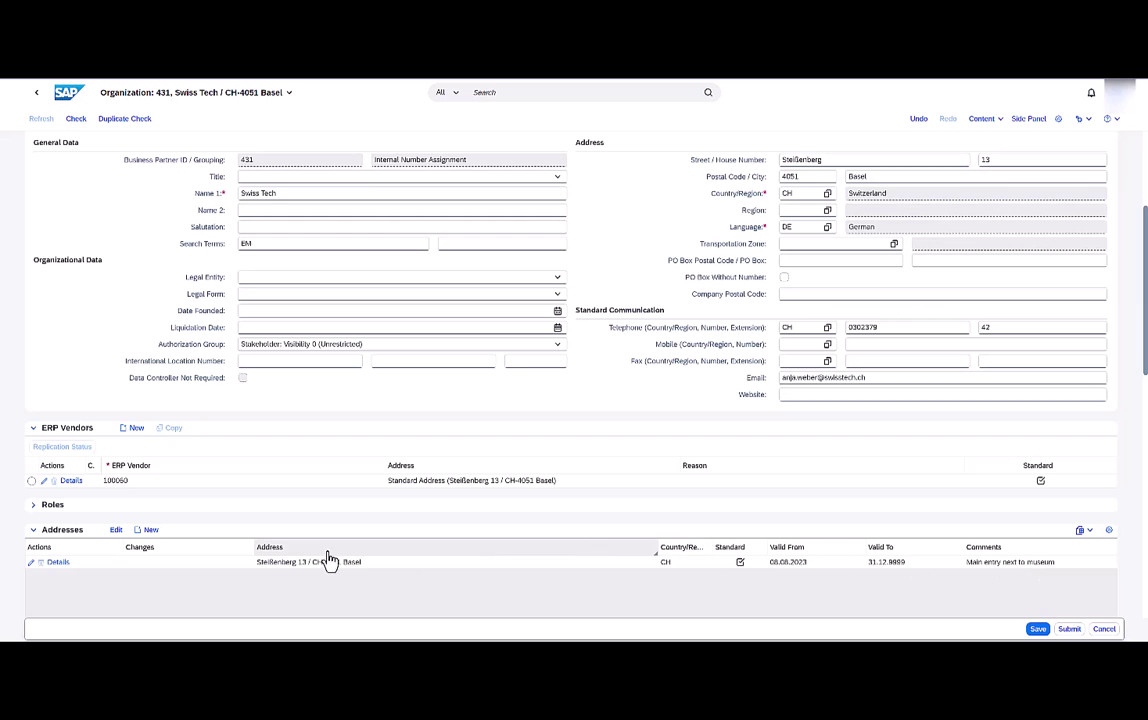
click(32, 566)
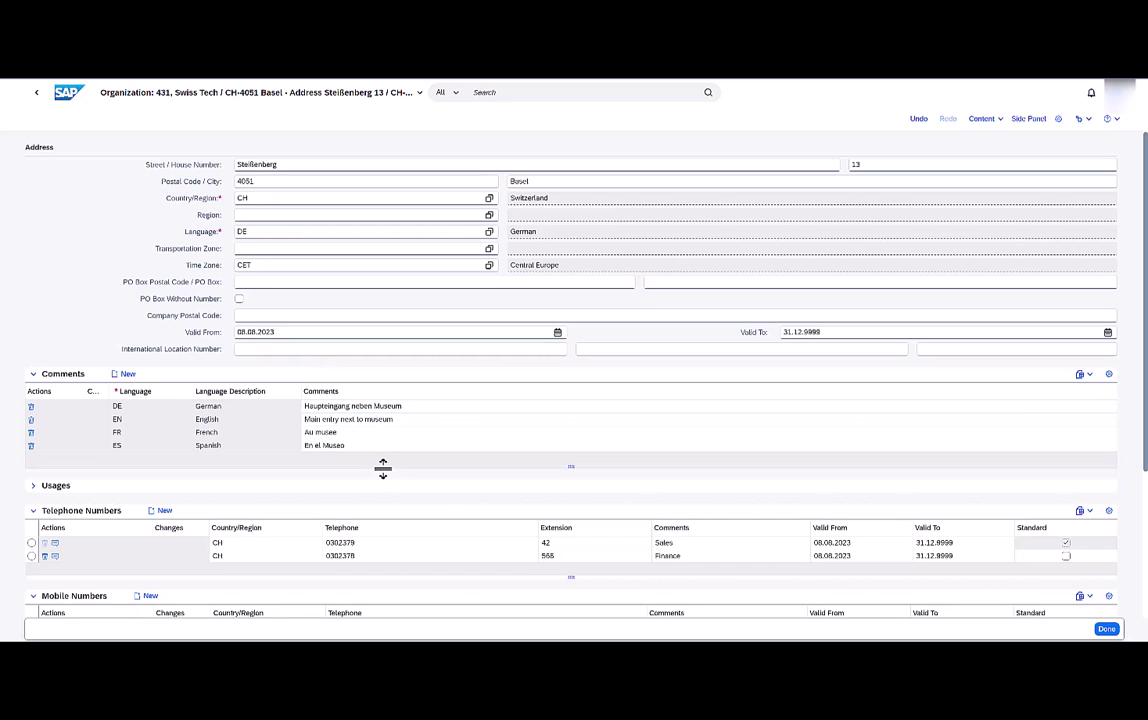
scroll(383, 468, down, 5)
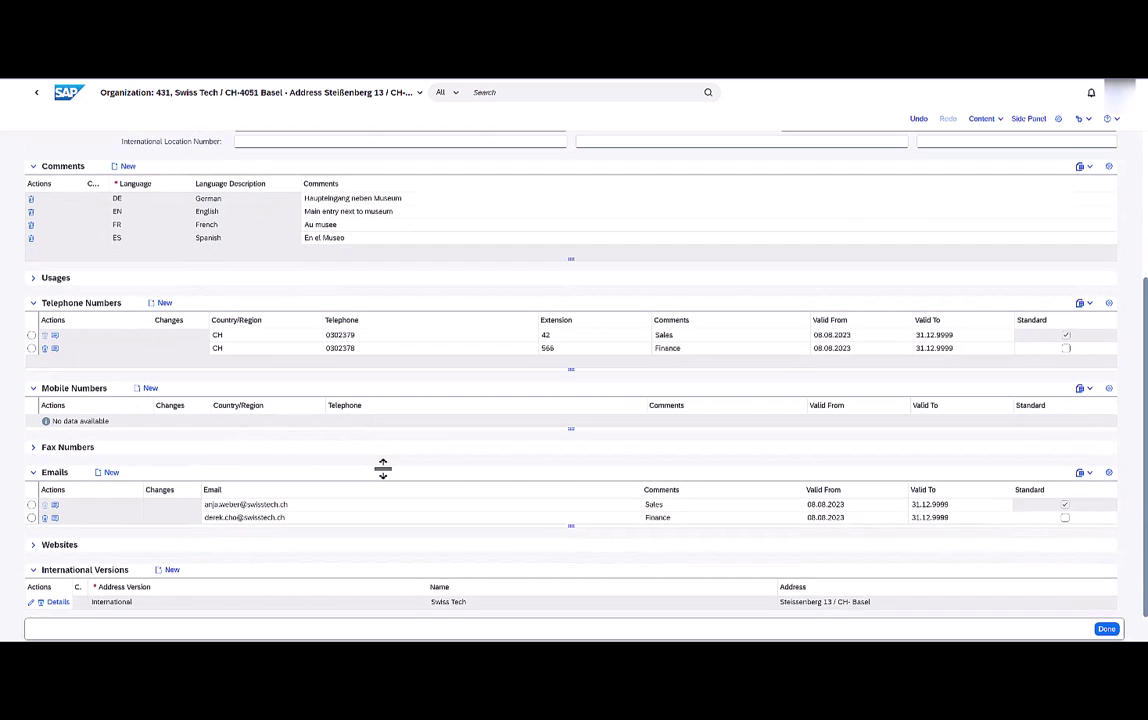
click(145, 389)
click(441, 421)
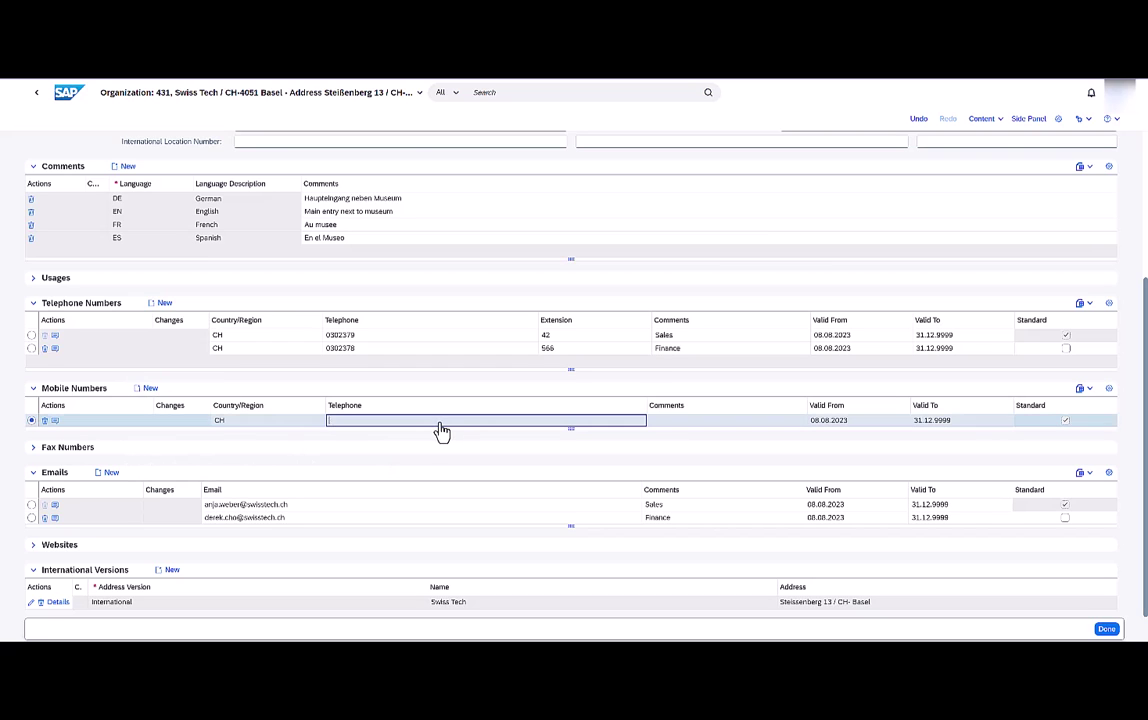
key(Tab)
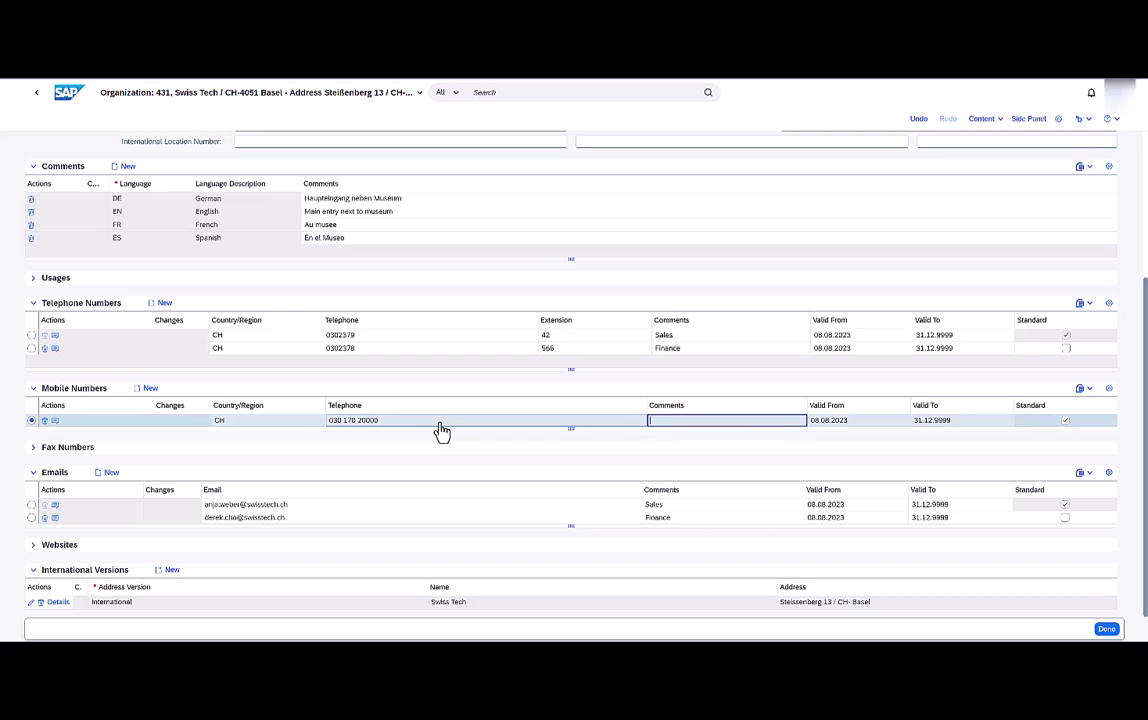
text(German Sales Rep)
Check the international address version, then collapse all address sections.
click(31, 604)
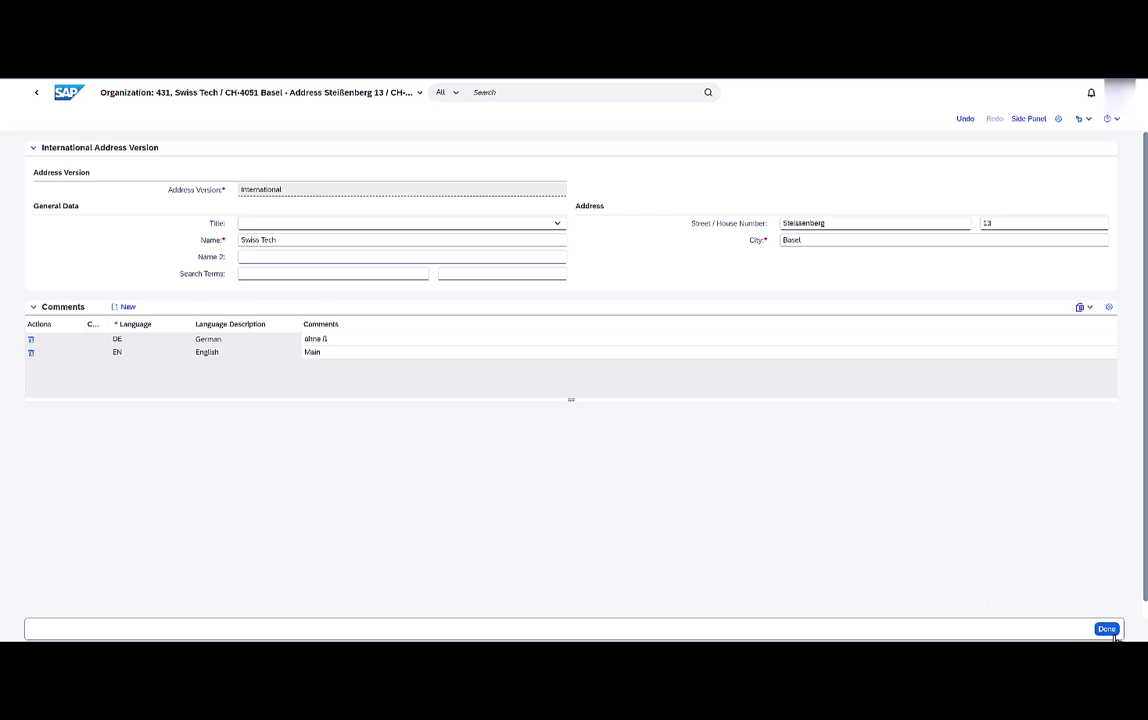
click(1106, 628)
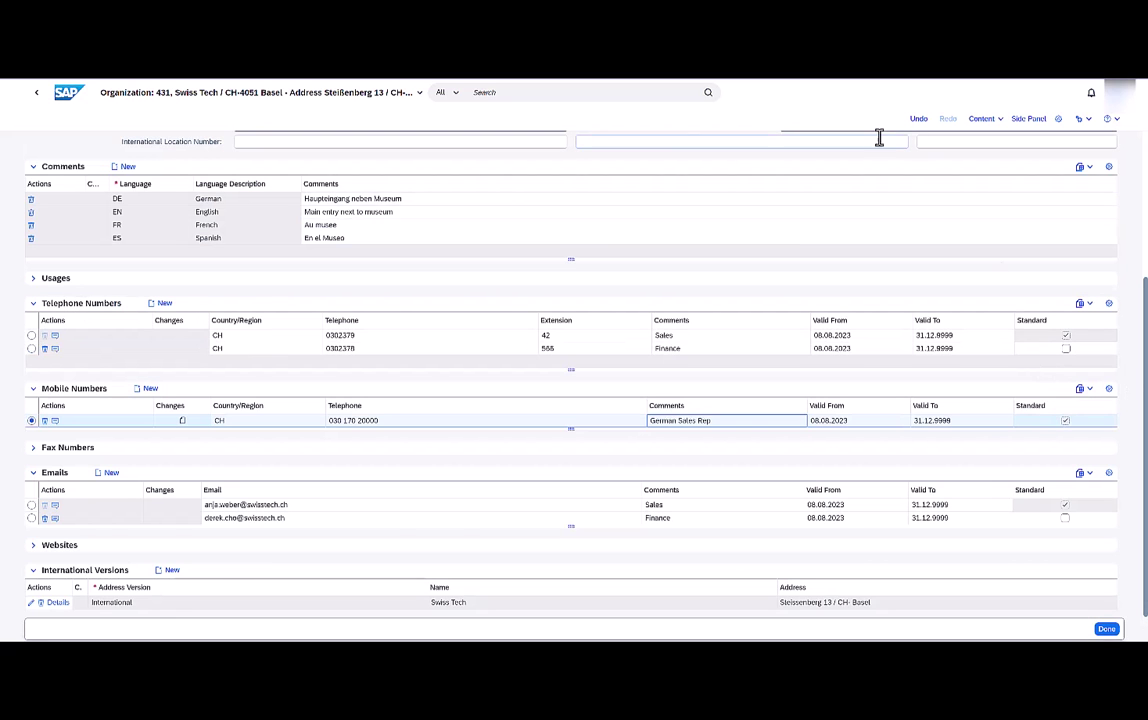
click(977, 123)
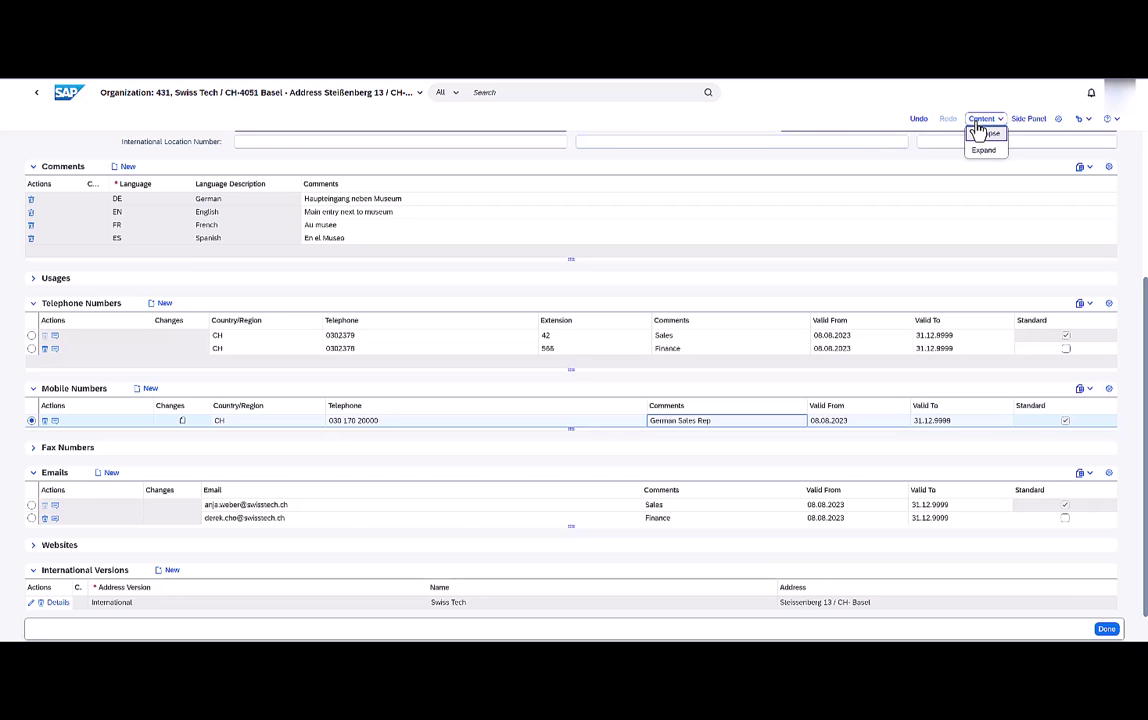
click(980, 135)
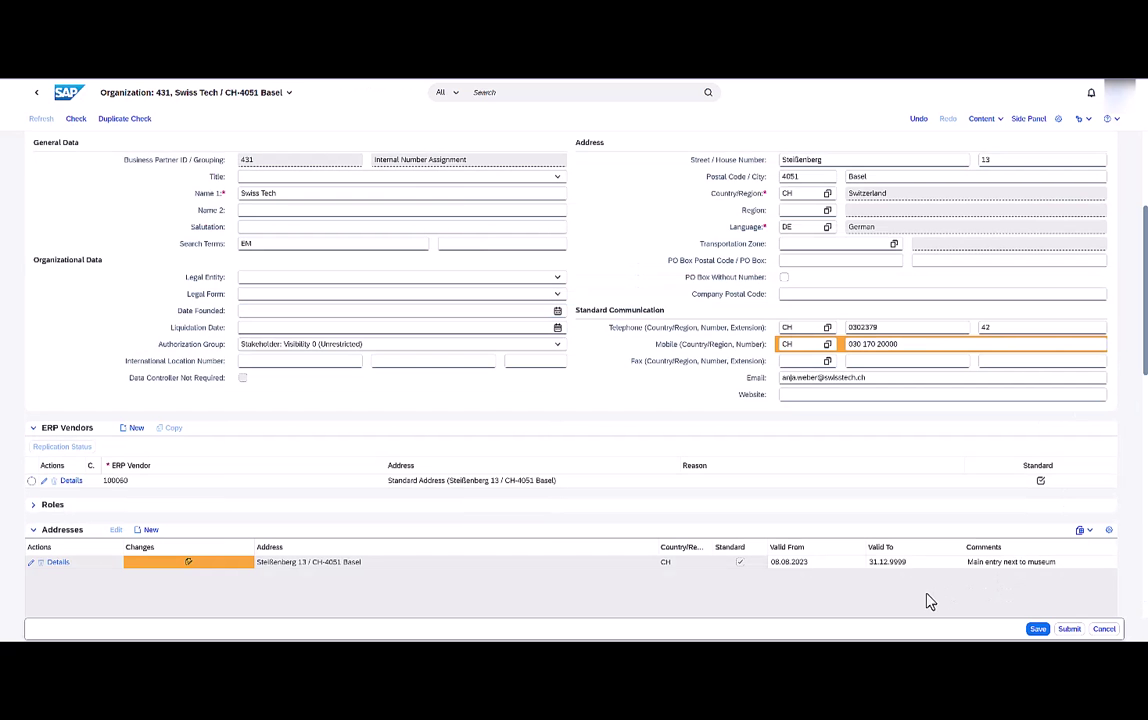
Add an Is Shareholder Of relationship to partner 501 at 100%, marked as controlling.
scroll(930, 601, down, 6)
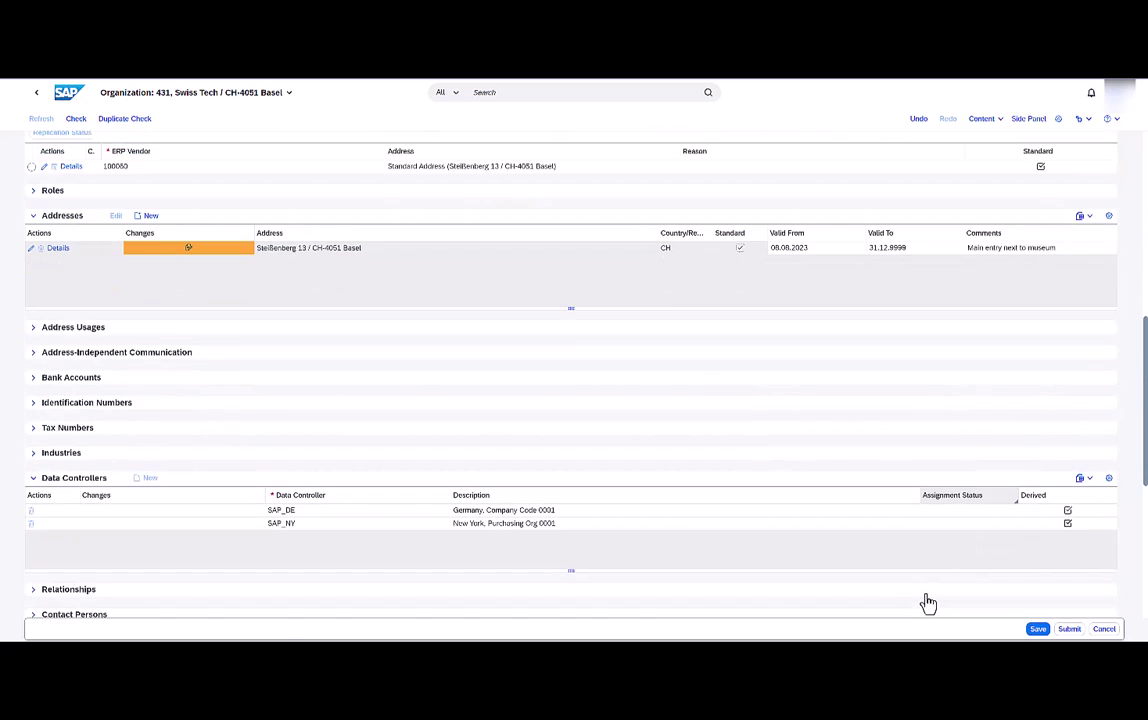
scroll(928, 600, down, 2)
scroll(930, 600, down, 2)
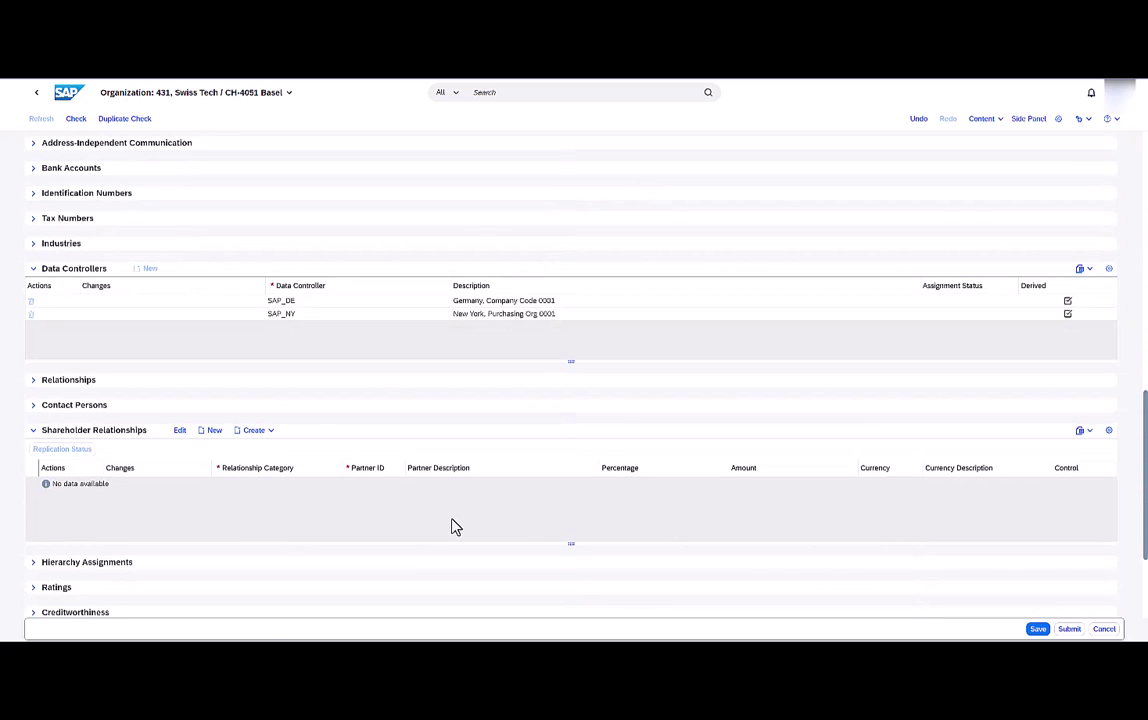
click(214, 433)
click(330, 485)
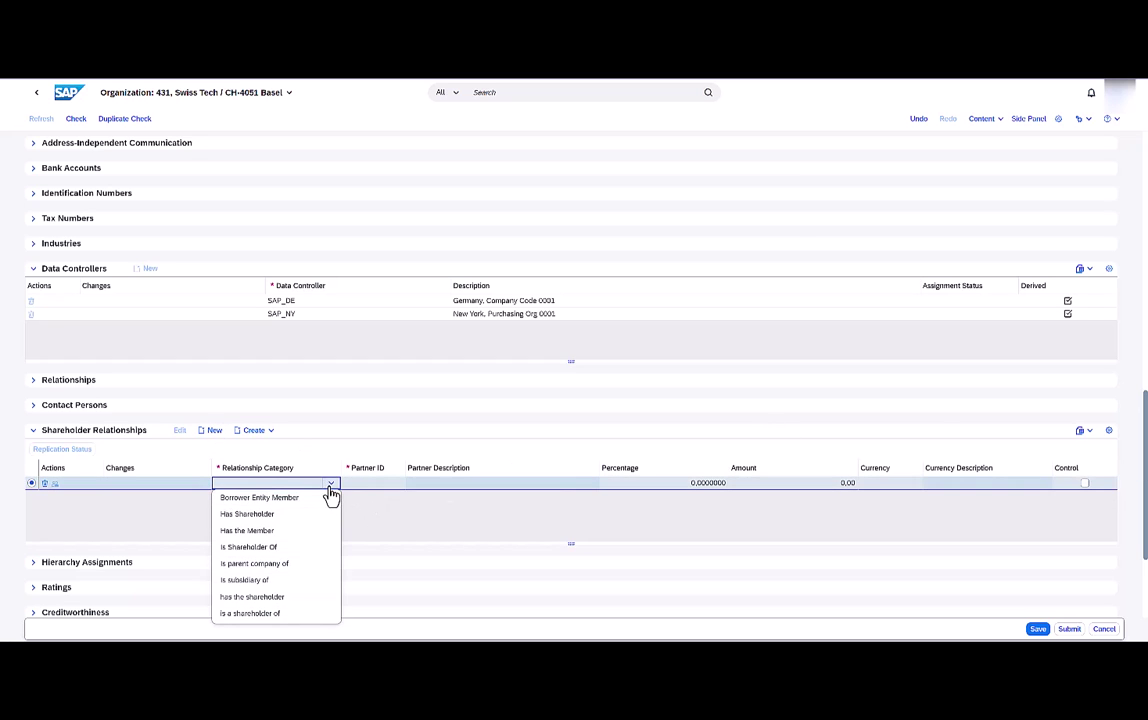
click(298, 547)
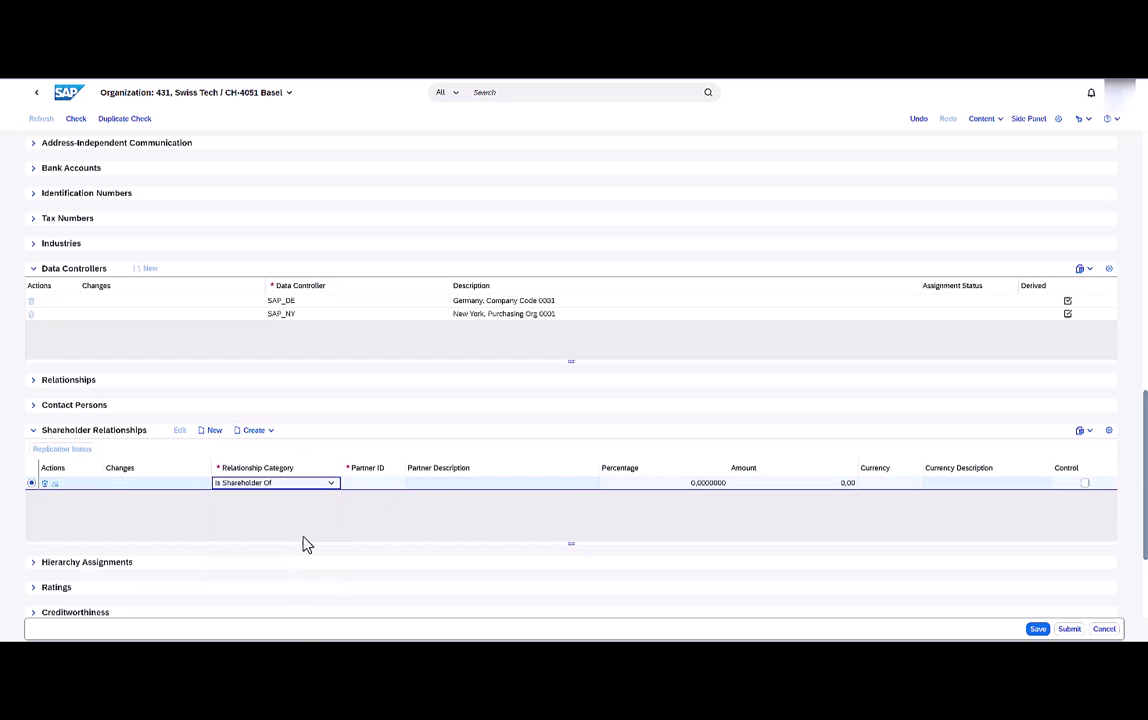
click(367, 522)
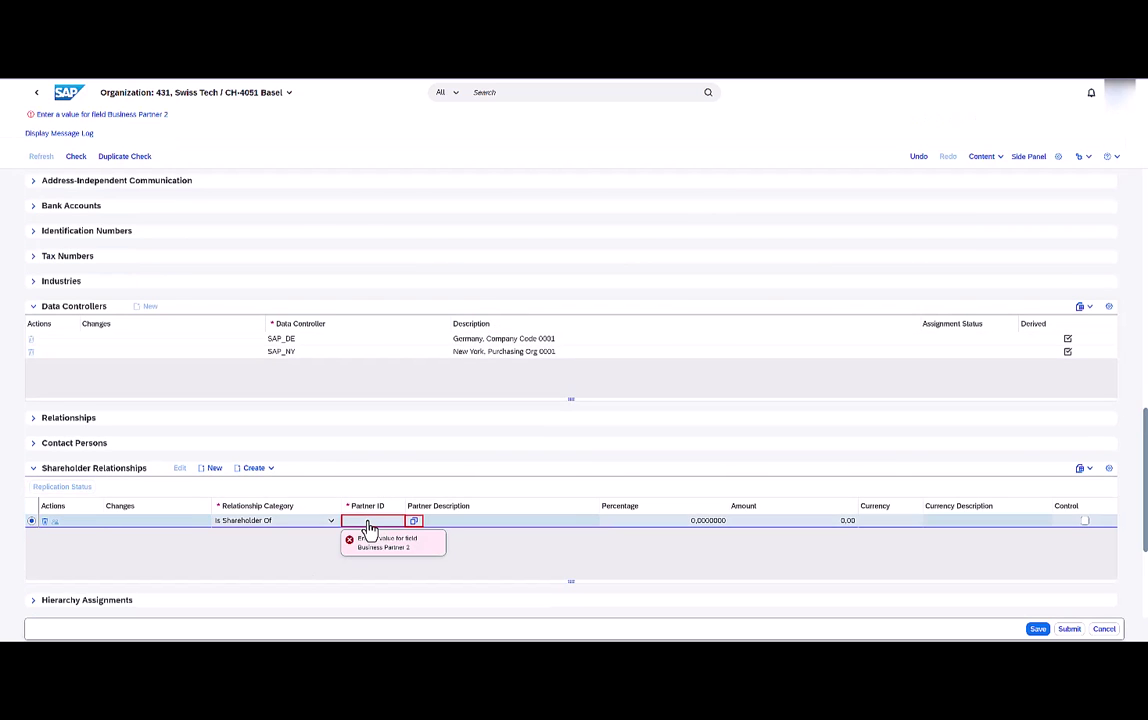
text(501)
click(687, 486)
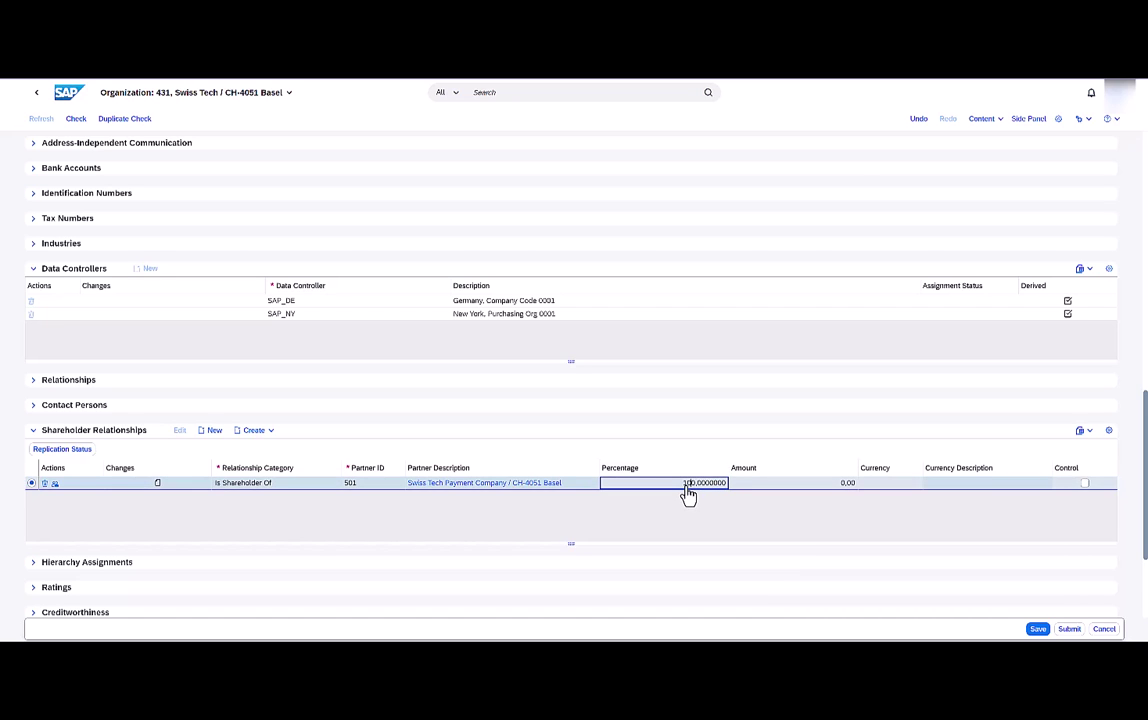
click(1085, 483)
scroll(994, 422, up, 10)
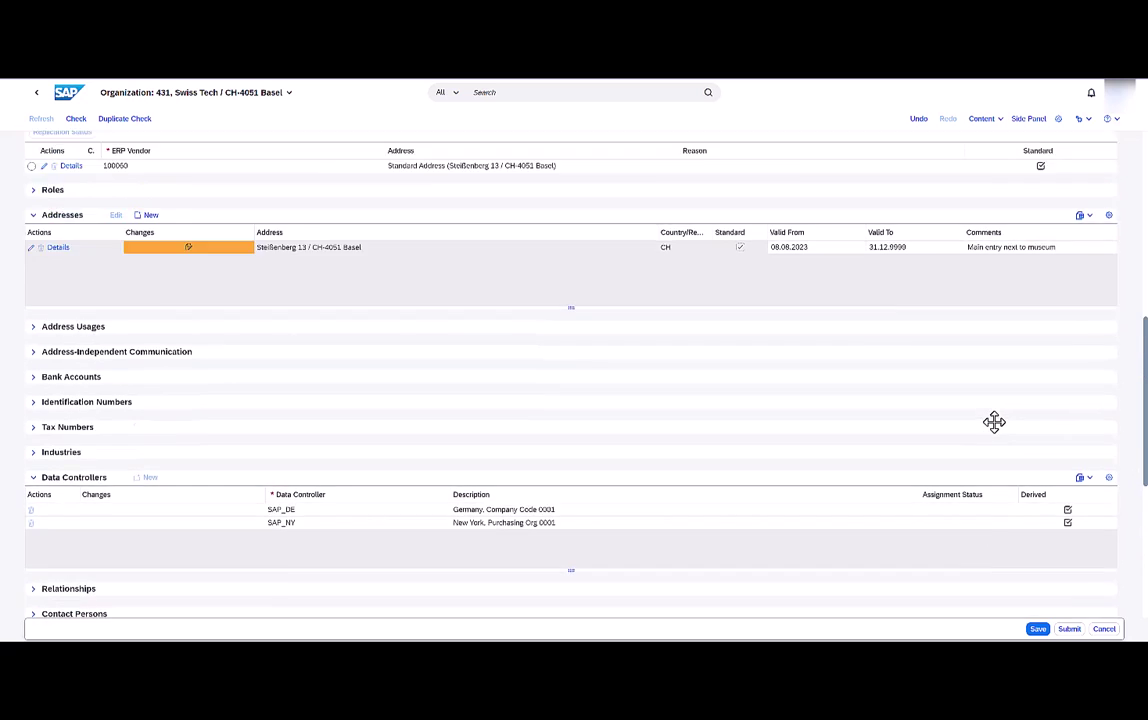
scroll(994, 422, up, 2)
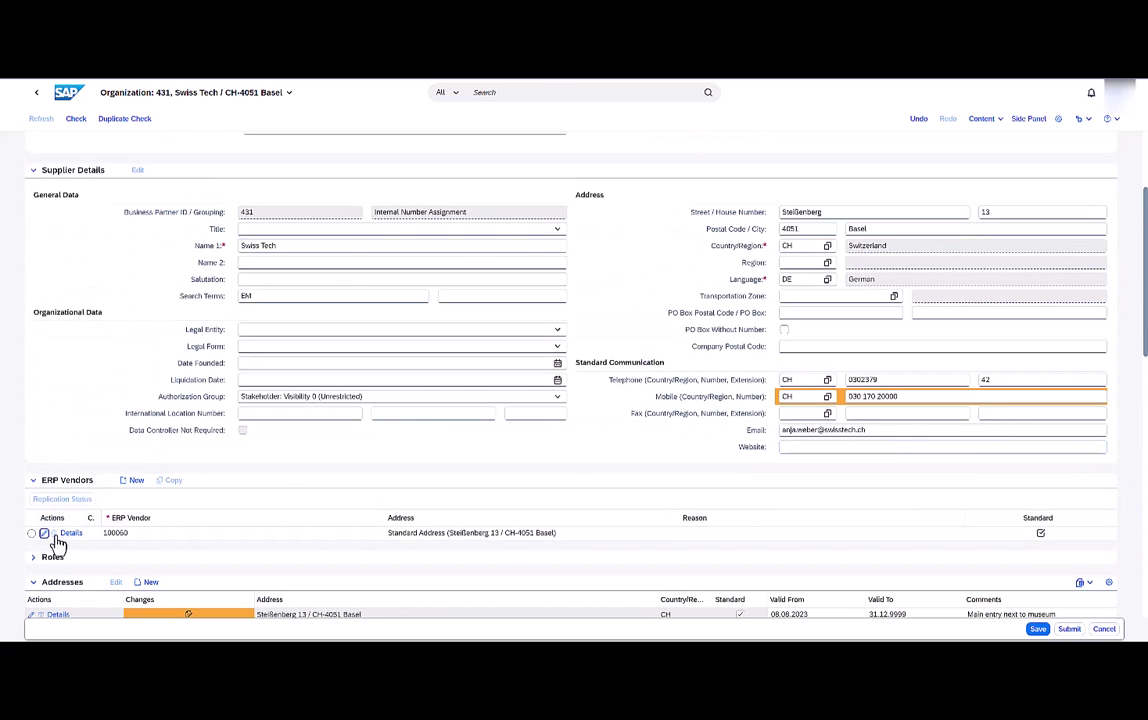
On ERP vendor 100060, add payee 100075 Swiss Tech Payment Company, found by city Basel.
click(42, 482)
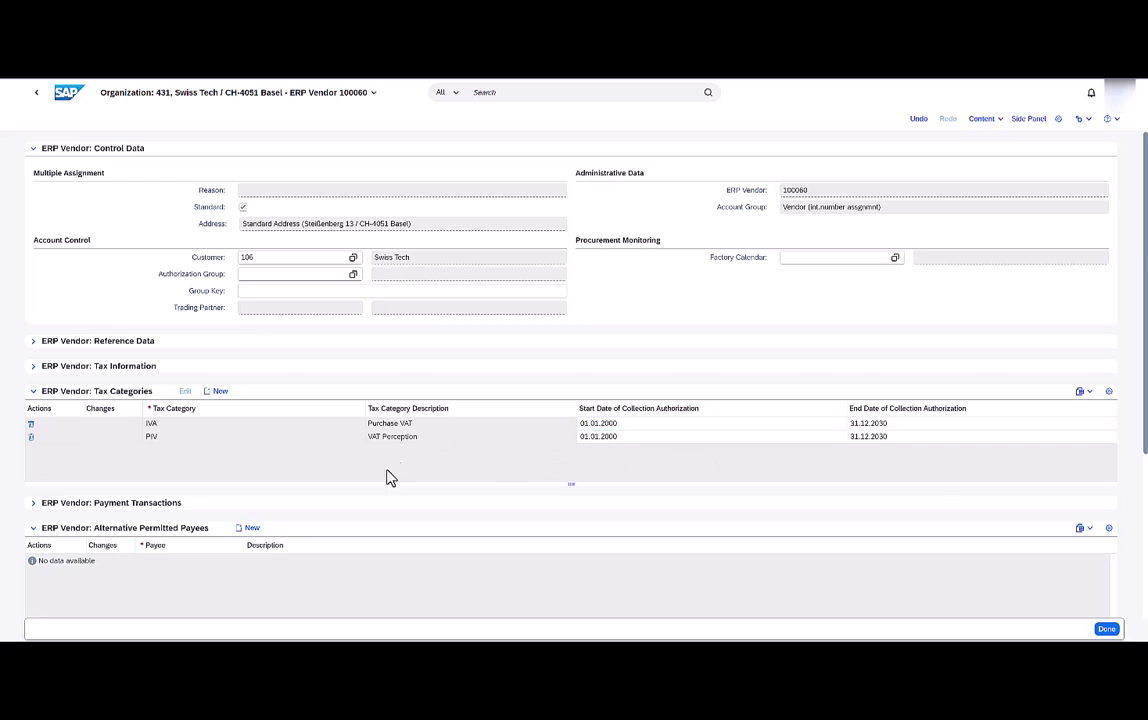
click(242, 529)
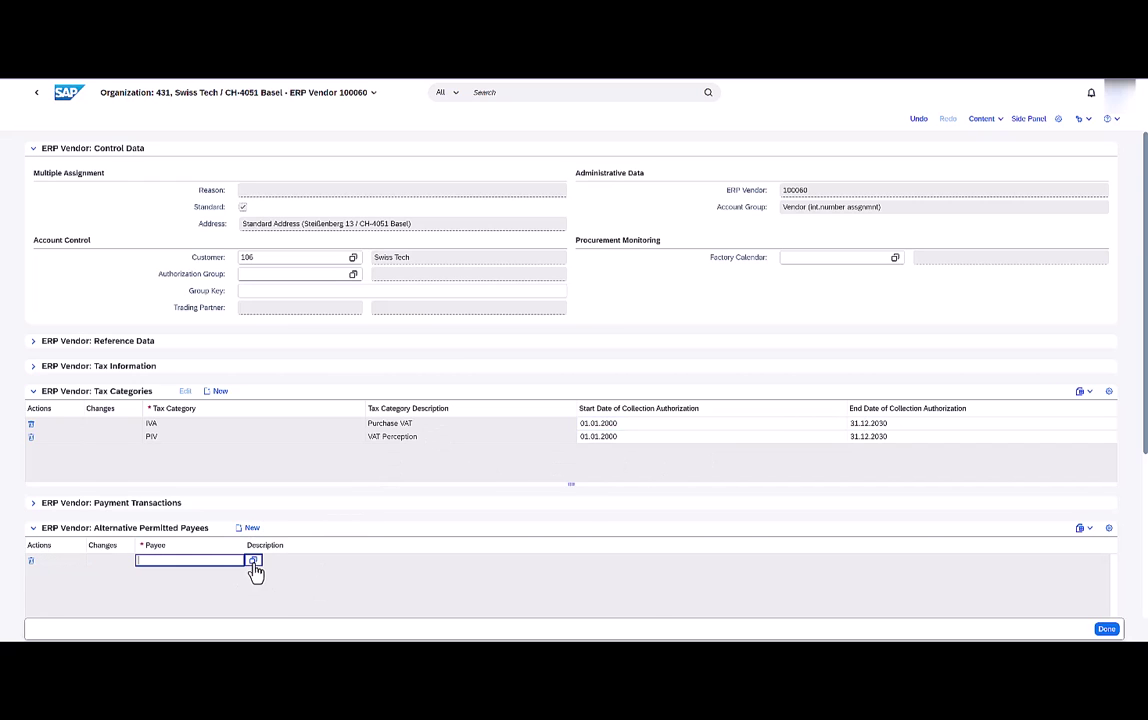
click(253, 560)
click(740, 277)
text(Basel)
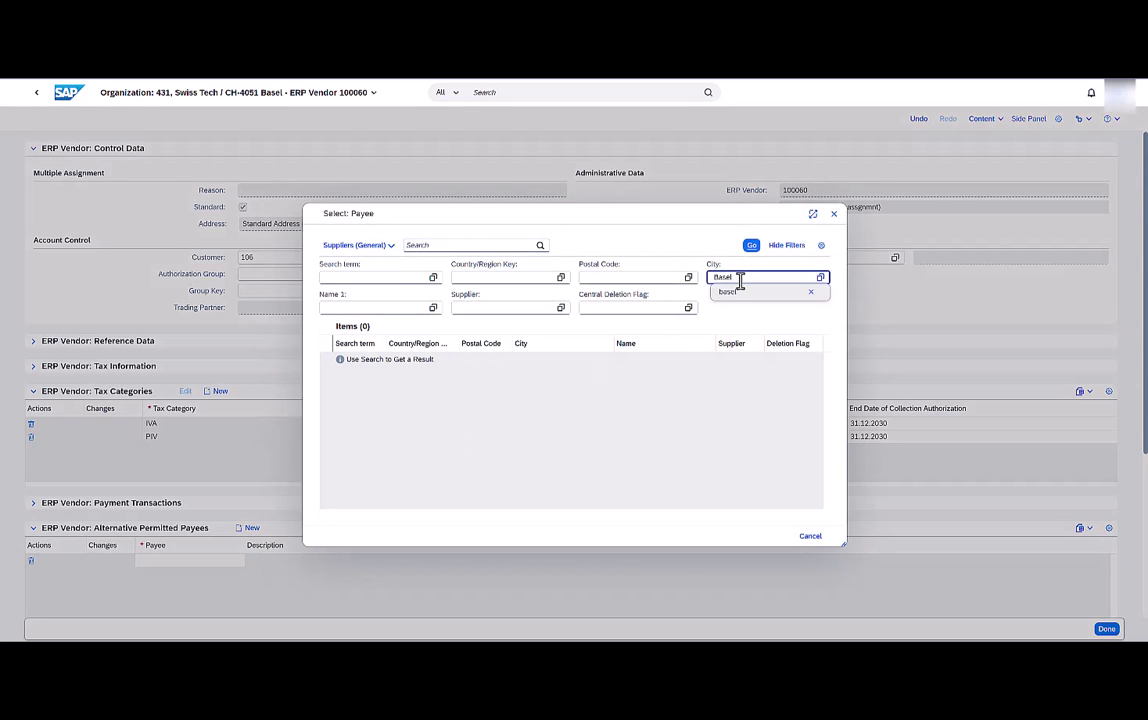
key(Return)
click(751, 245)
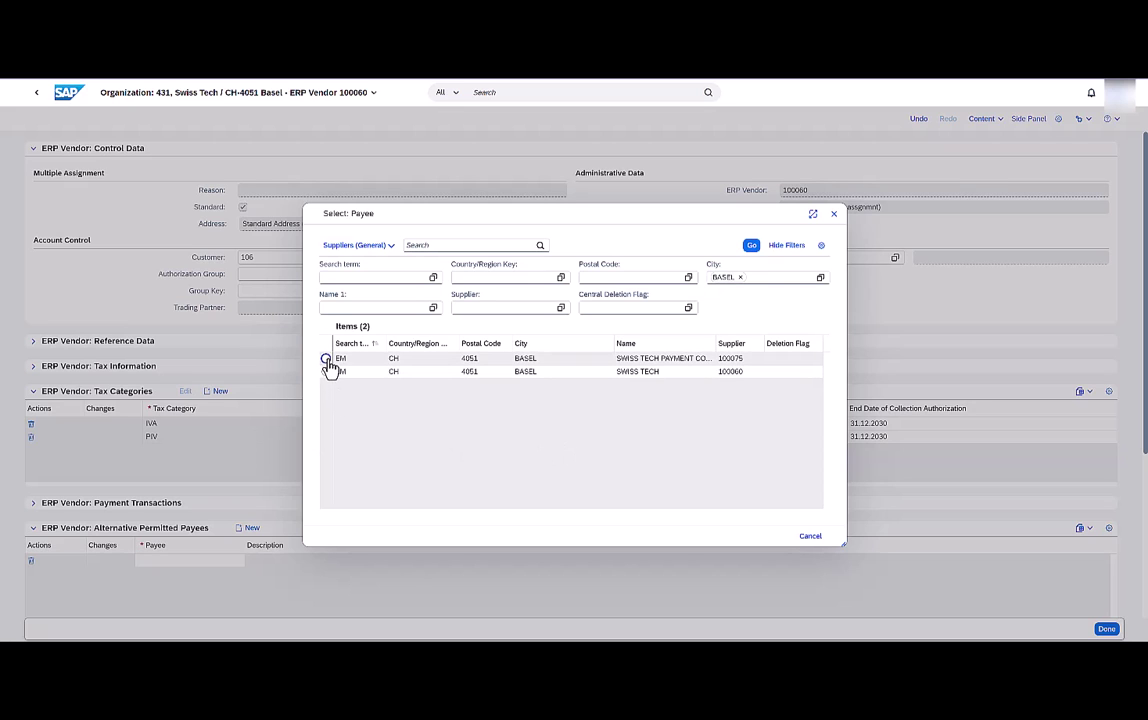
click(329, 365)
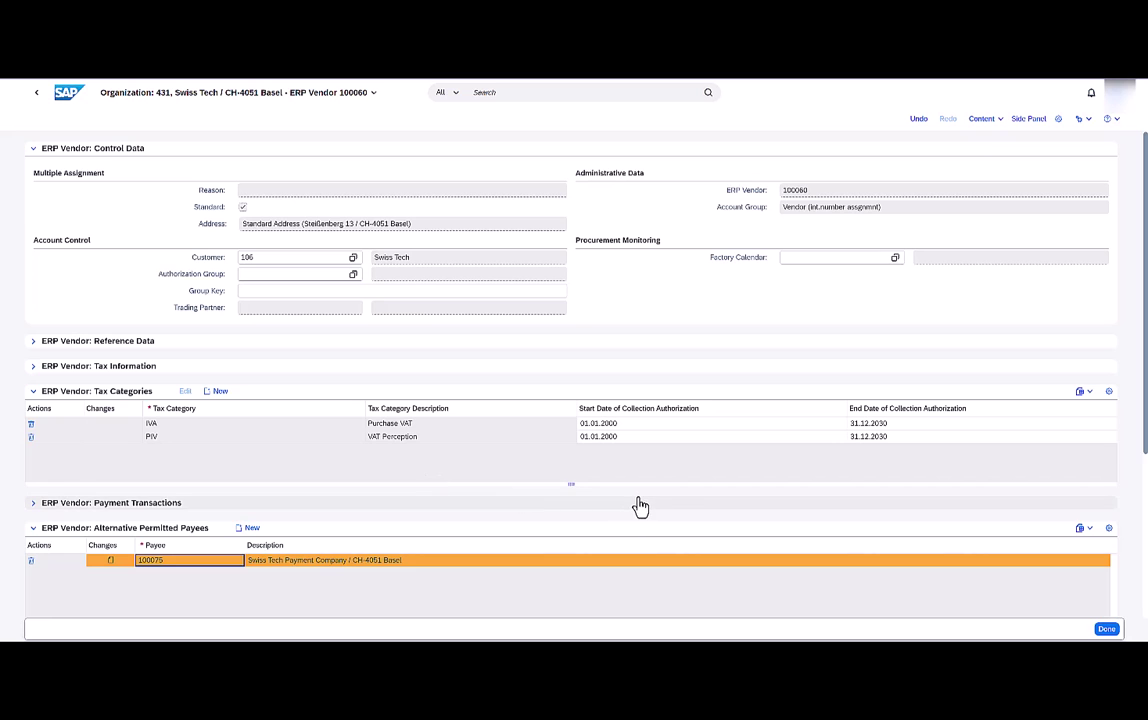
scroll(670, 510, down, 1)
scroll(671, 510, down, 1)
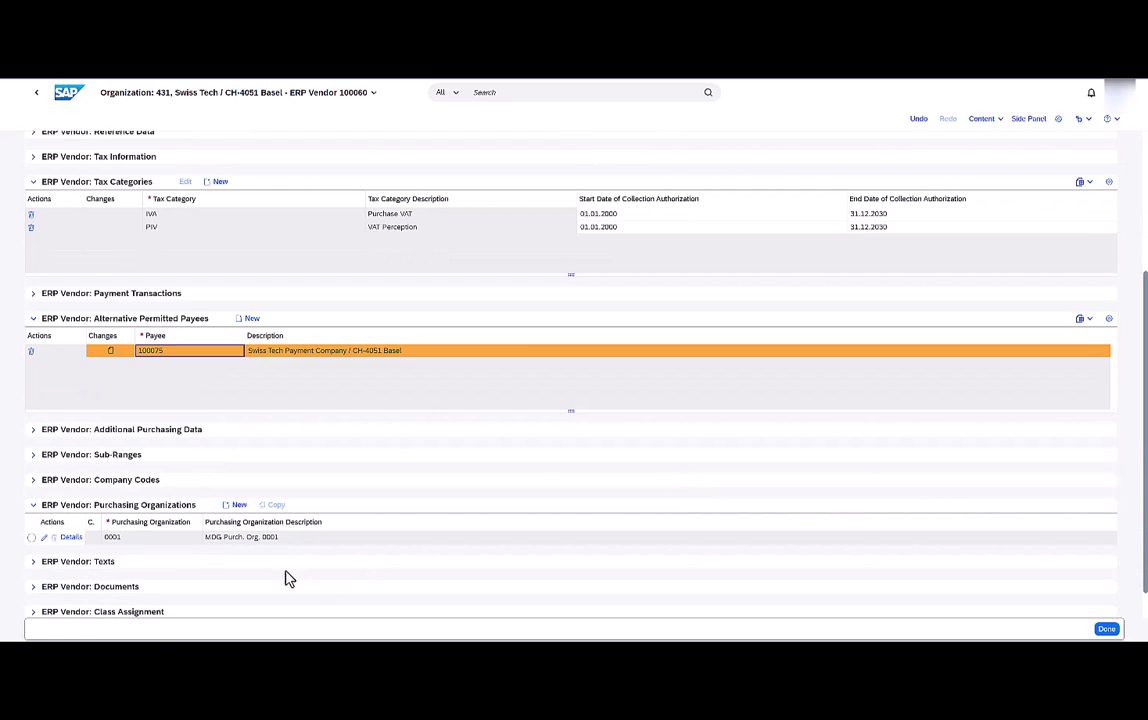
Tick Returns Supplier in purchasing organization 0001's Control Data, then expand its Conditions.
click(43, 538)
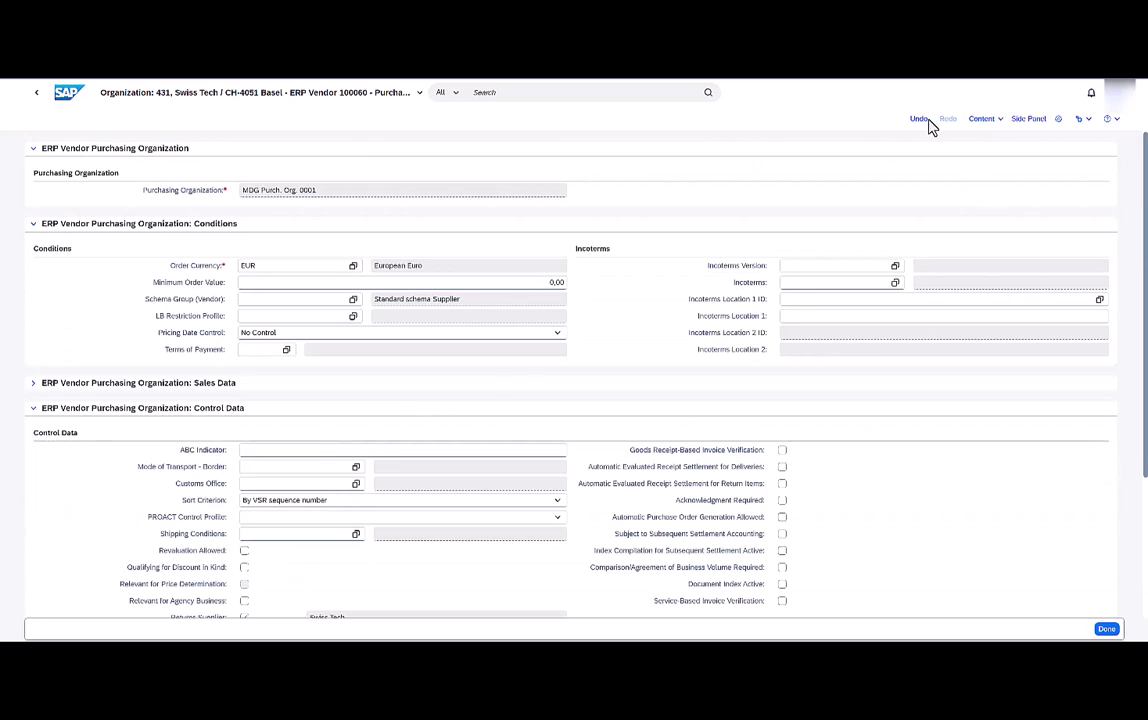
click(984, 121)
click(984, 136)
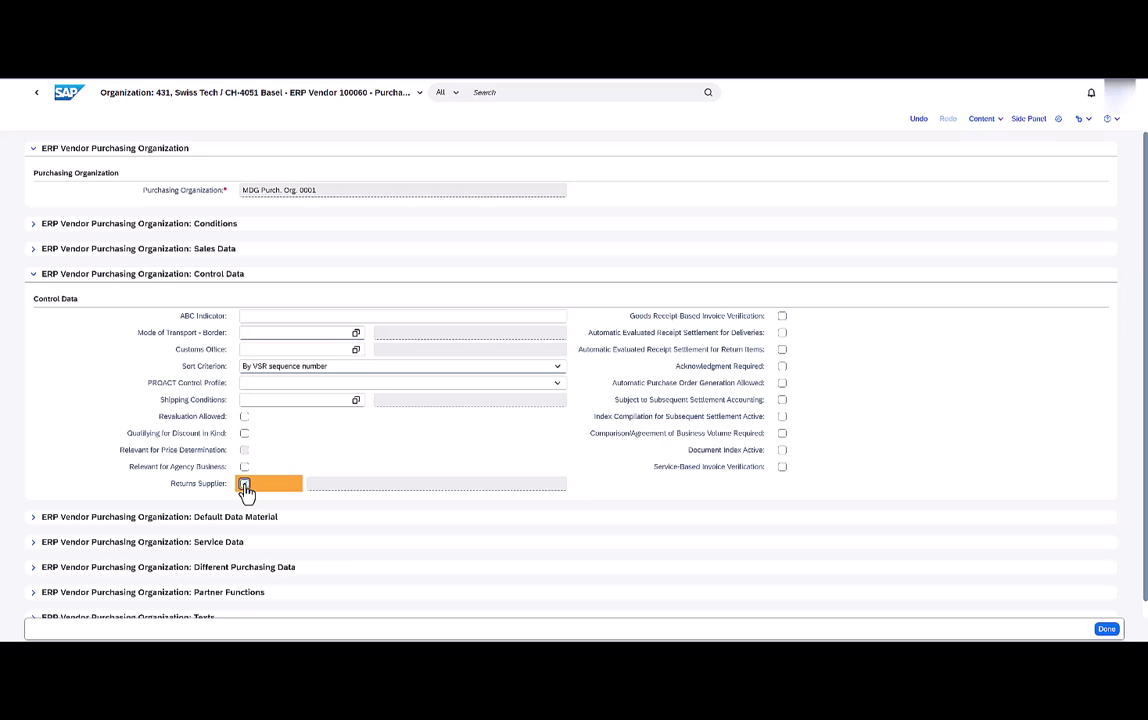
click(244, 485)
click(33, 280)
click(33, 276)
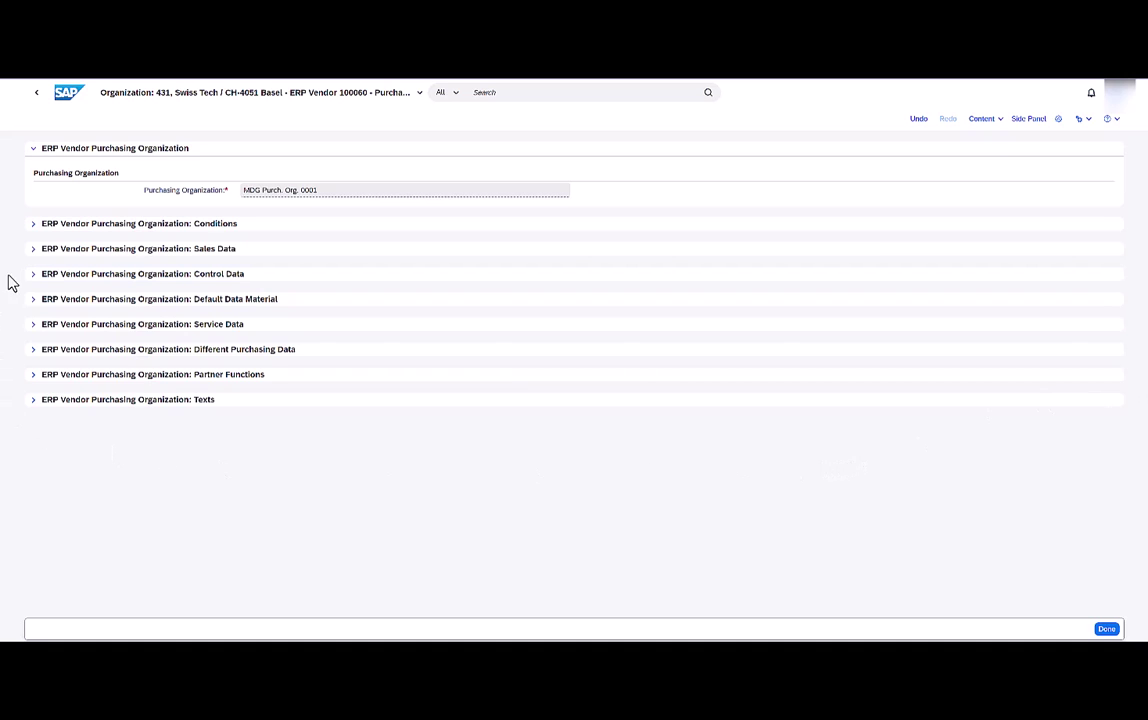
click(32, 229)
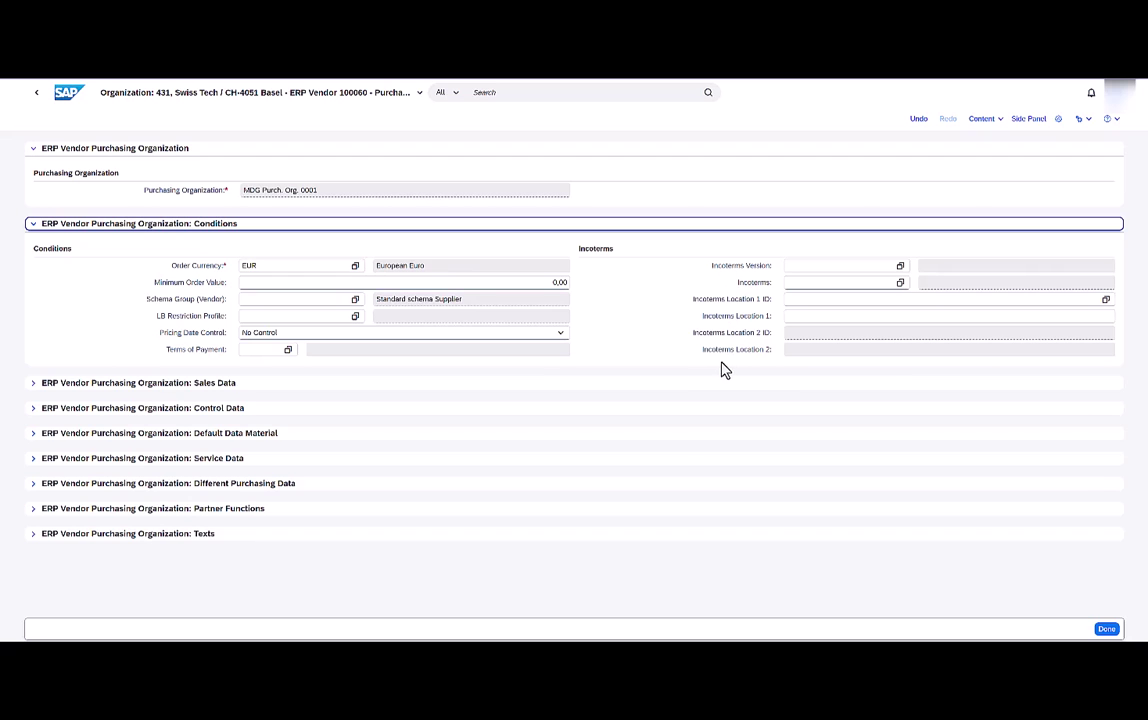
Open the details of sub-range 0001 and set Incoterms version 2020.
click(33, 226)
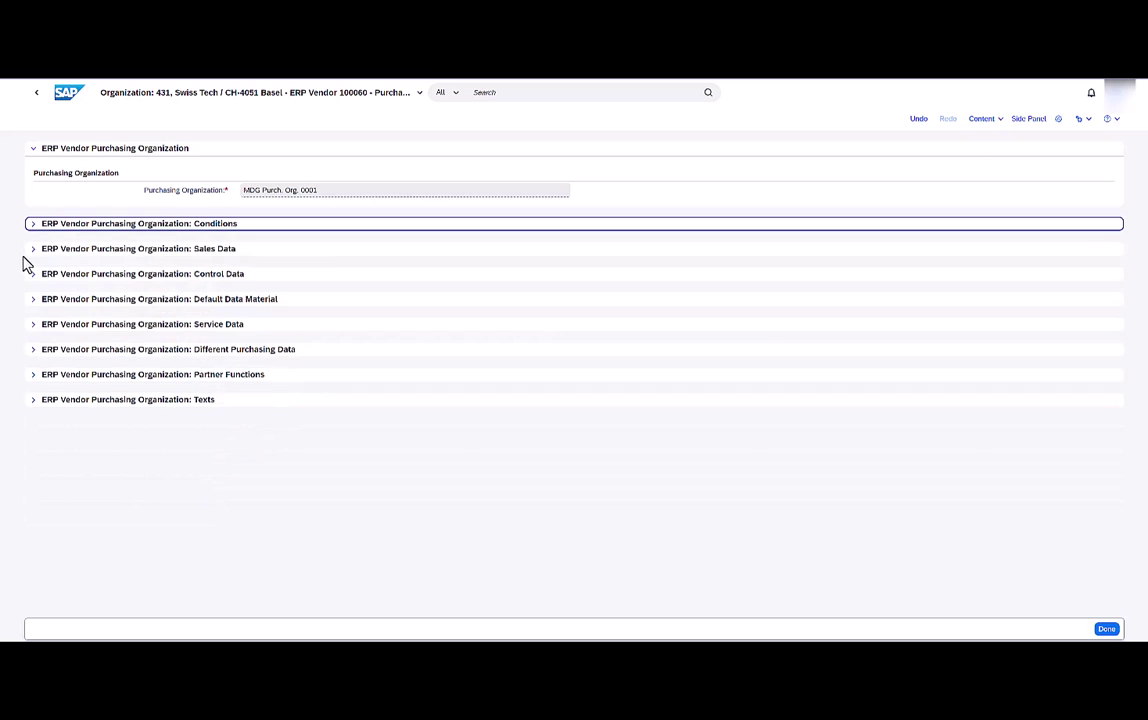
click(31, 355)
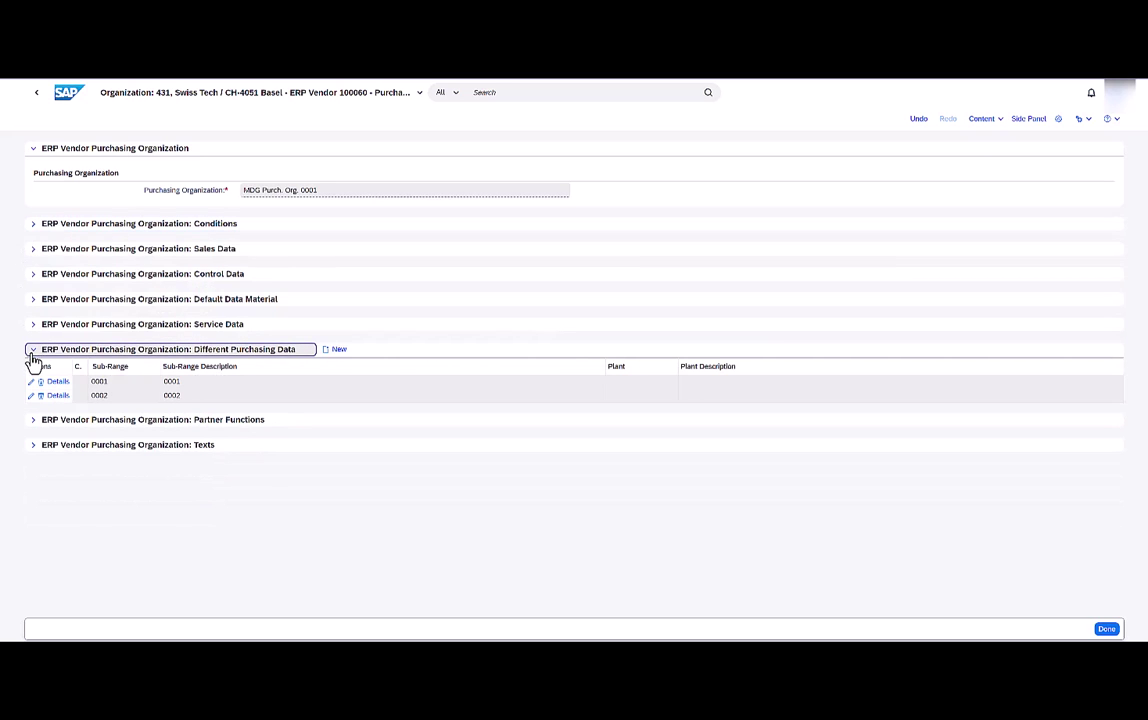
click(30, 383)
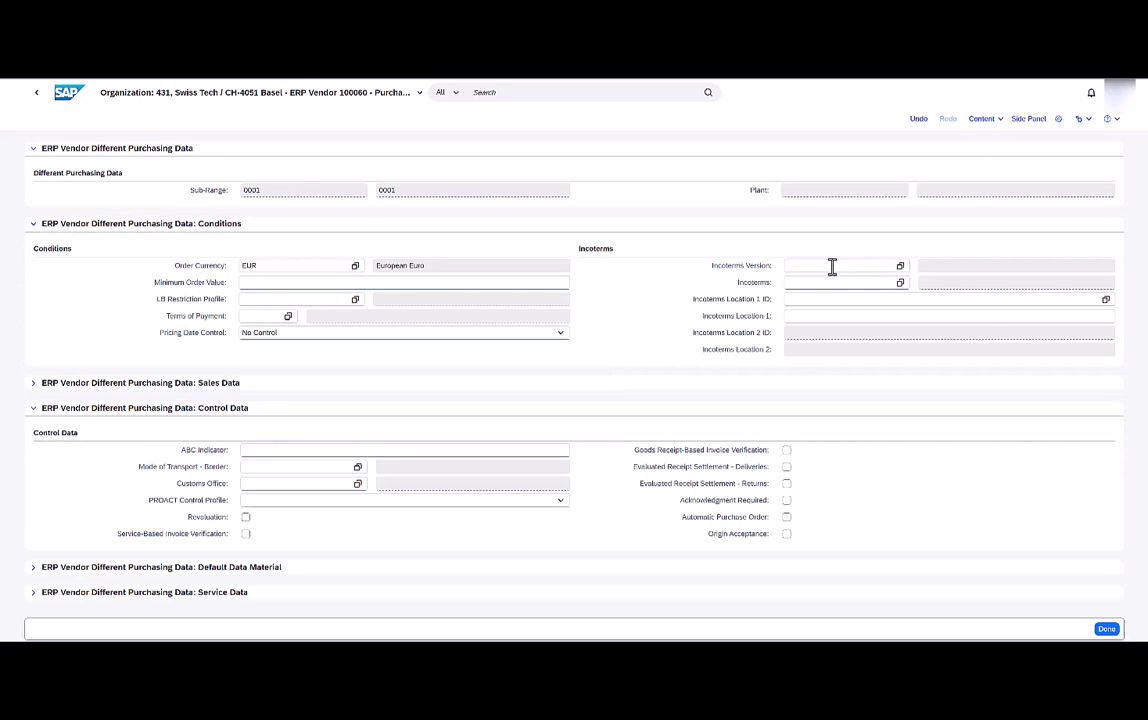
click(840, 266)
text(2)
key(Tab)
Set Incoterms FH with locations 0001 South and 0002 West, and tick Origin Acceptance.
key(Tab)
key(Tab)
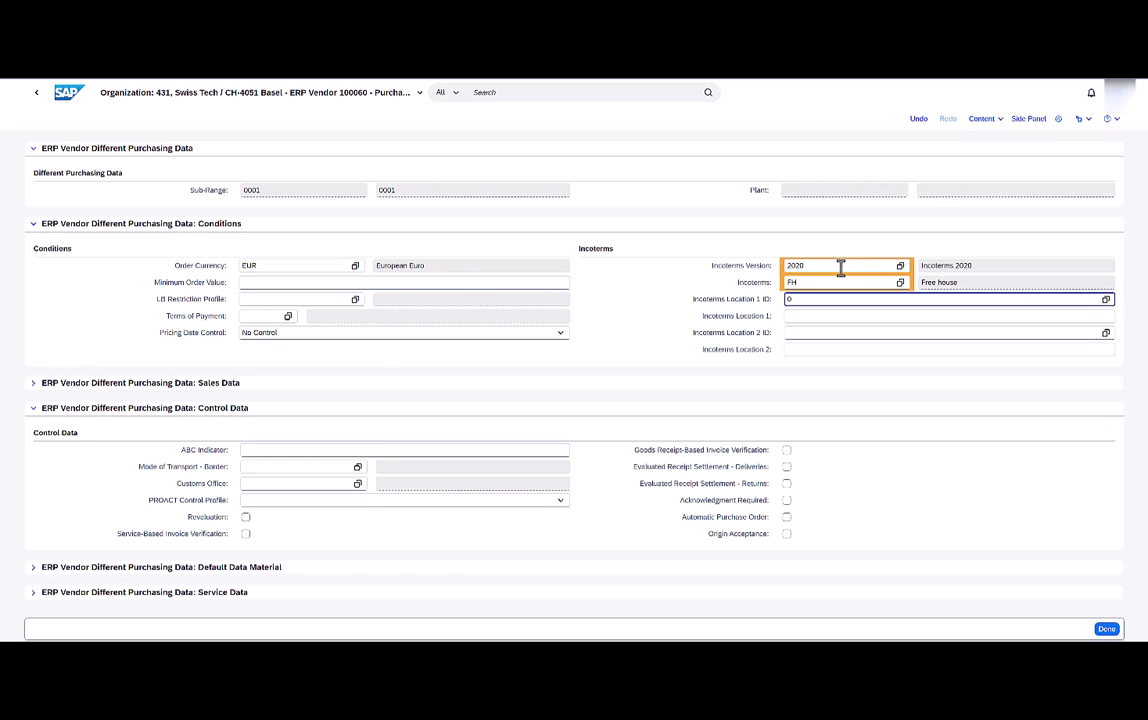
text(0001)
key(Tab)
text(South)
key(Tab)
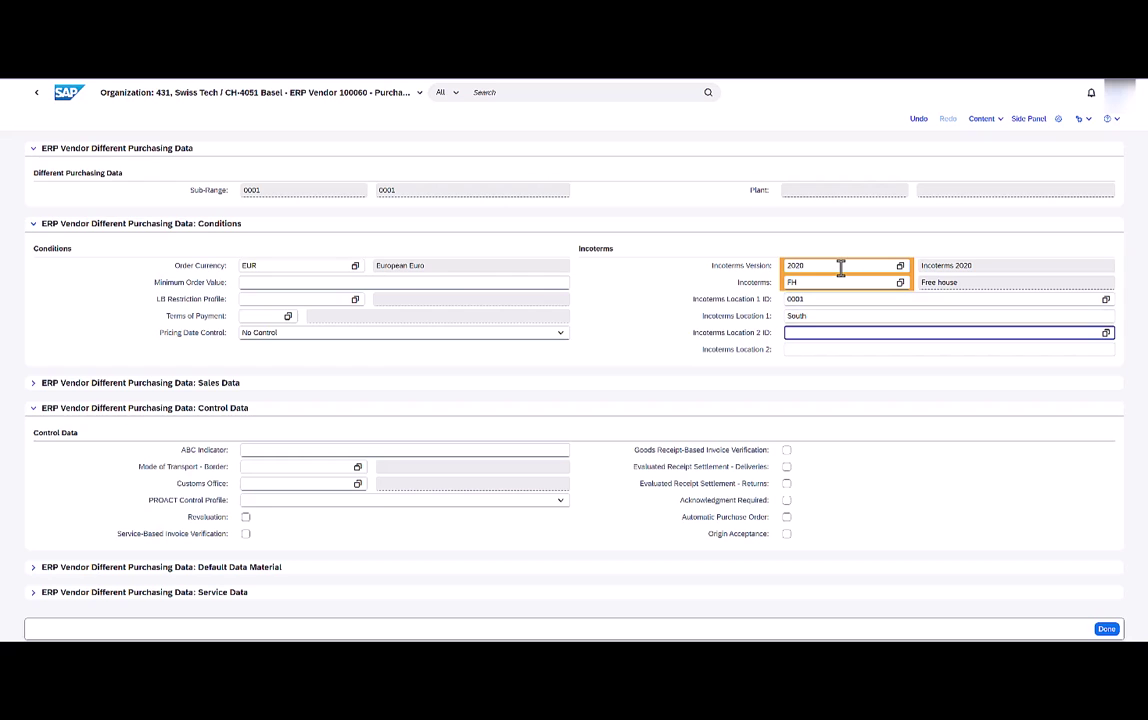
text(0002)
key(Tab)
text(W)
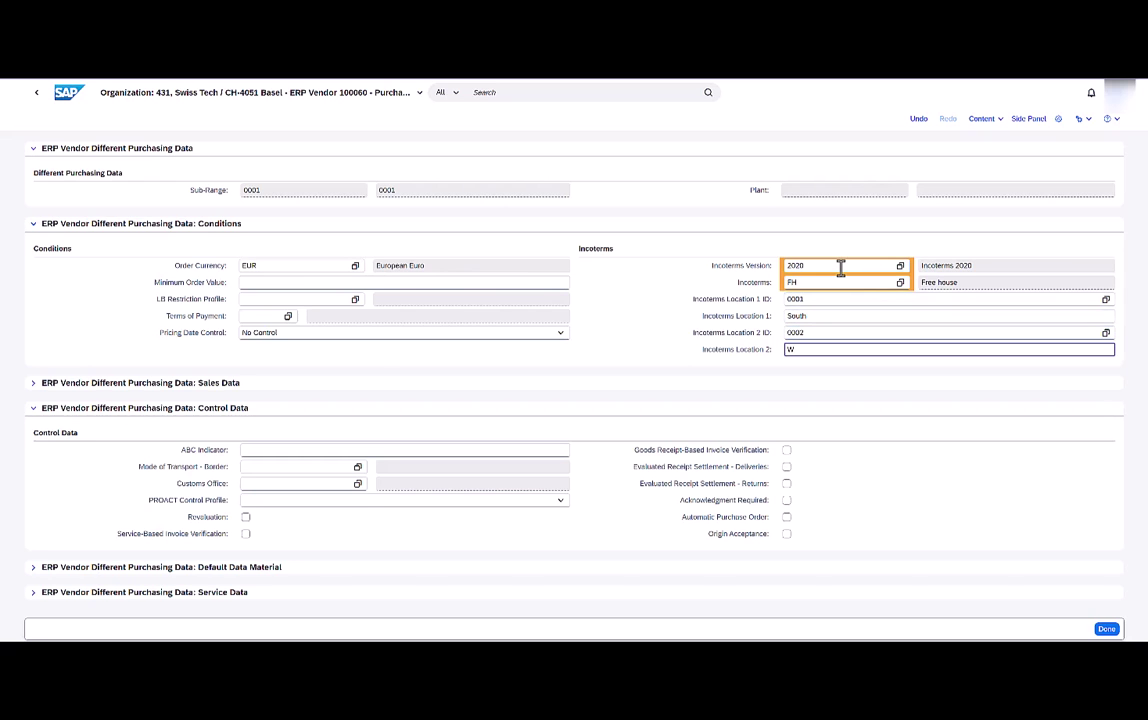
click(786, 534)
Close the sub-range and purchasing organization details and submit change request 1542.
click(1105, 629)
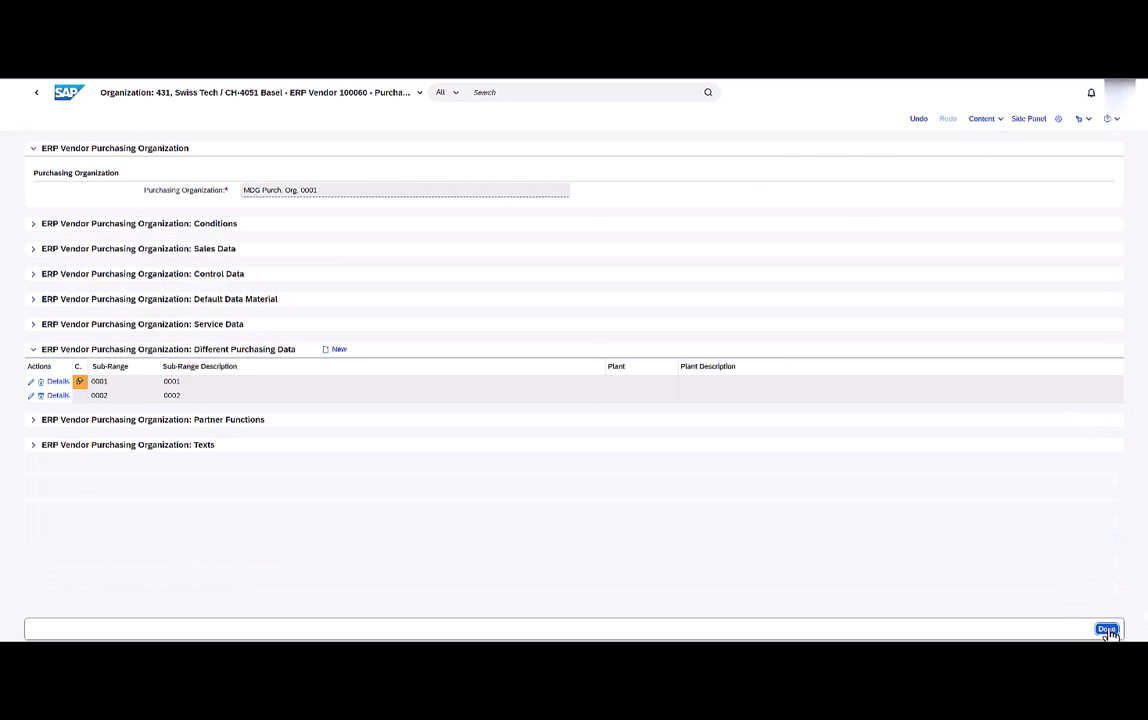
click(1107, 630)
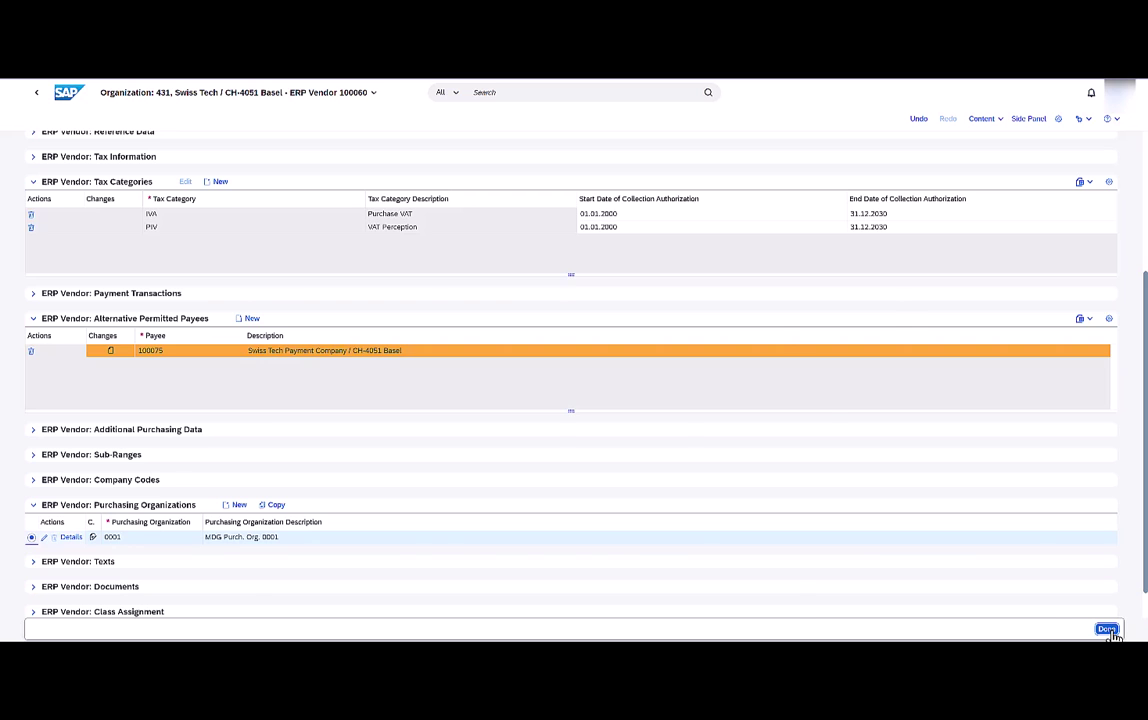
click(1069, 629)
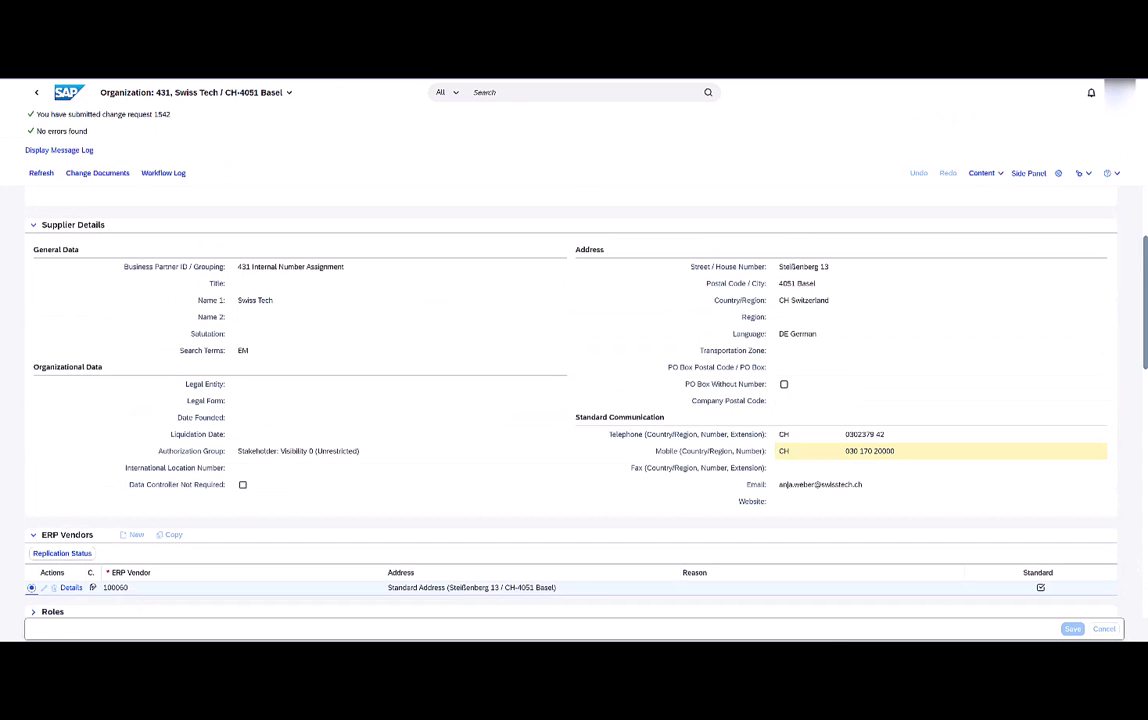